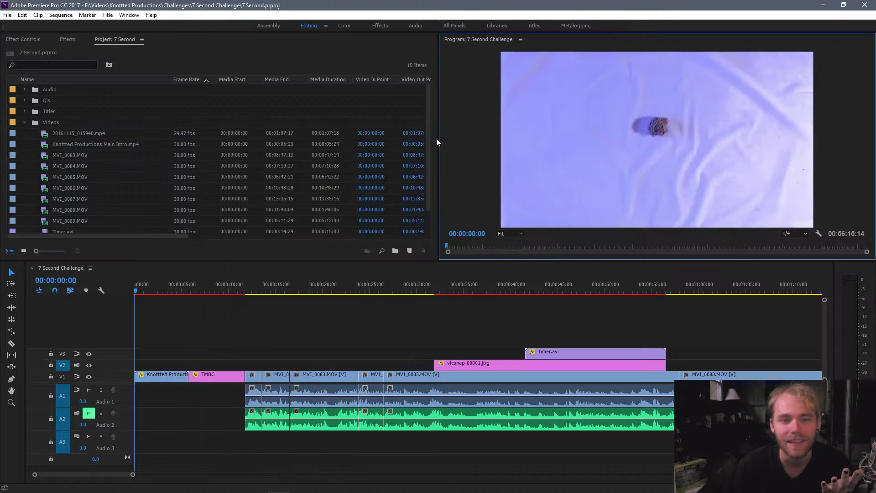
# Enlarge the Program monitor and display the effect controls of the long MVI_0083.MOV clip at 00:00:30:18.
pyautogui.moveTo(439, 138); pyautogui.dragTo(406, 140)
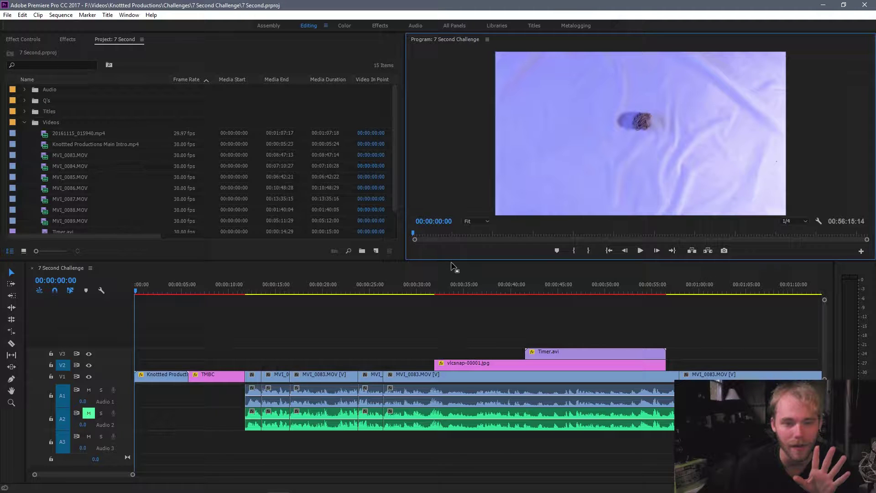
pyautogui.moveTo(452, 261); pyautogui.dragTo(452, 296)
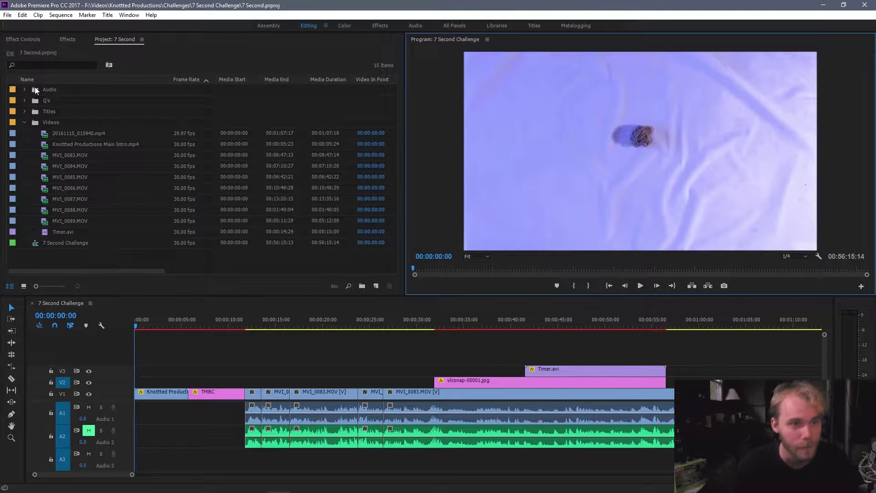
pyautogui.click(33, 40)
pyautogui.click(423, 399)
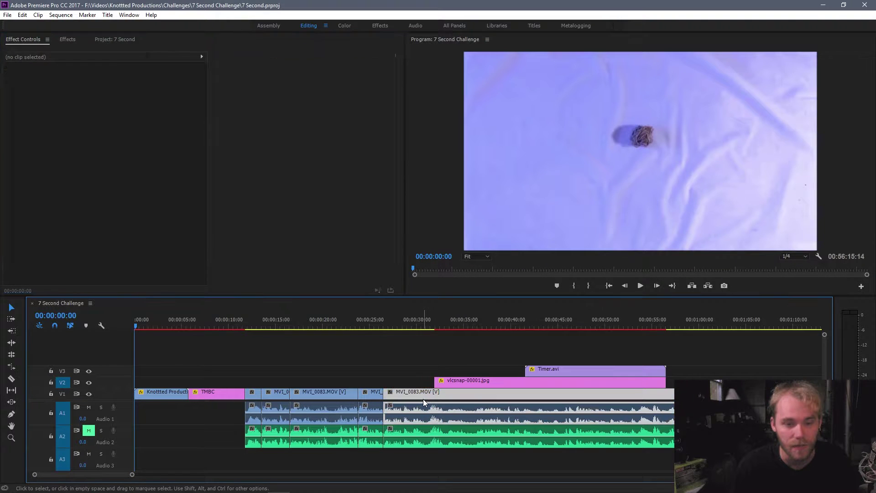
pyautogui.click(423, 325)
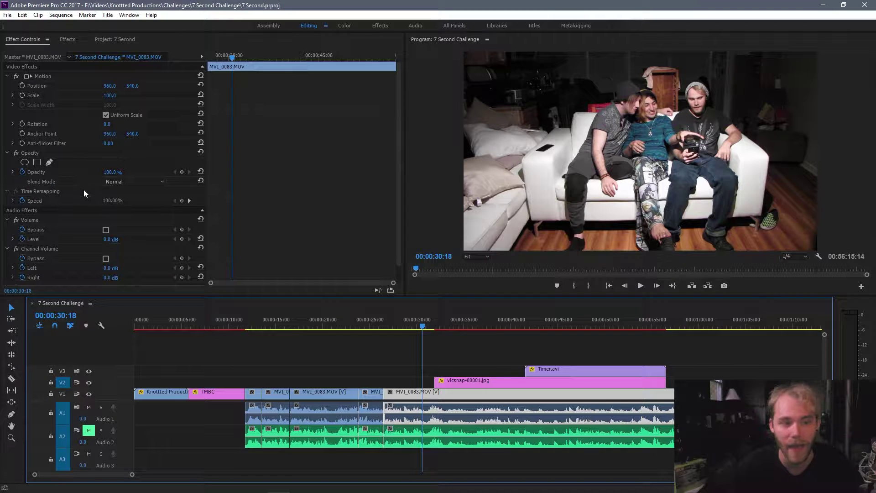
# Add an Opacity keyframe at 100% to the clip and move the Program monitor out of the main window.
pyautogui.moveTo(107, 176)
pyautogui.mouseDown()
pyautogui.moveTo(64, 176)
pyautogui.moveTo(115, 172)
pyautogui.mouseUp()
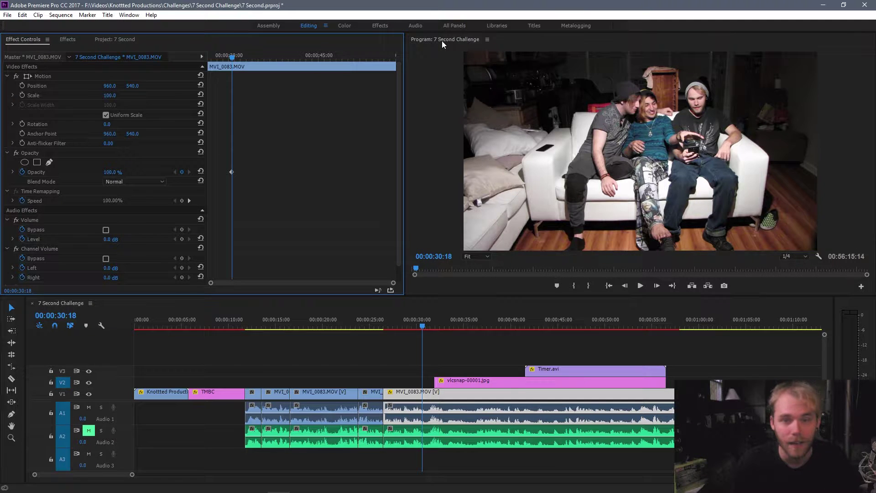
pyautogui.moveTo(441, 41); pyautogui.dragTo(875, 140)
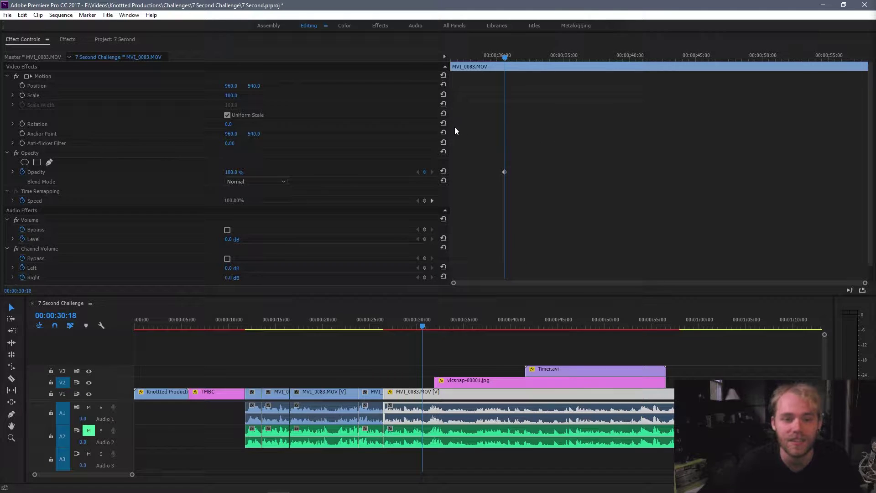
# Adjust the divider between effect parameters and keyframe area, and remove the Opacity keyframe at the playhead.
pyautogui.moveTo(449, 129); pyautogui.dragTo(355, 137)
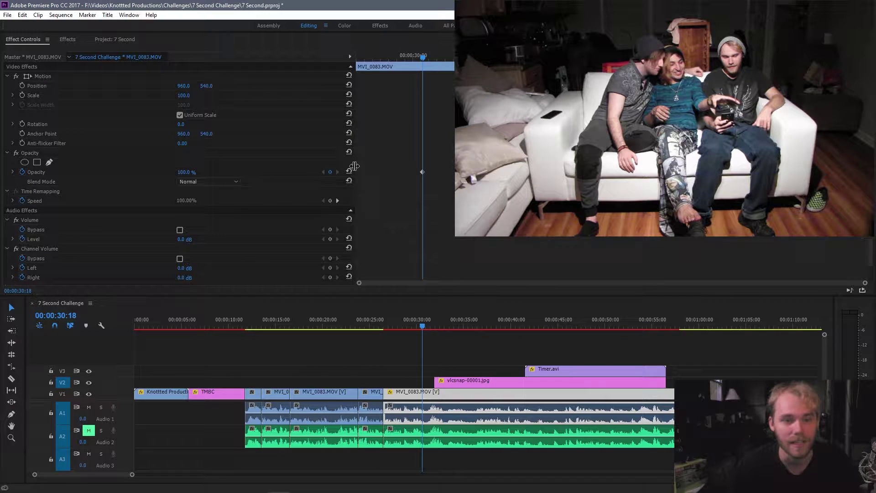
pyautogui.moveTo(352, 167); pyautogui.dragTo(332, 171)
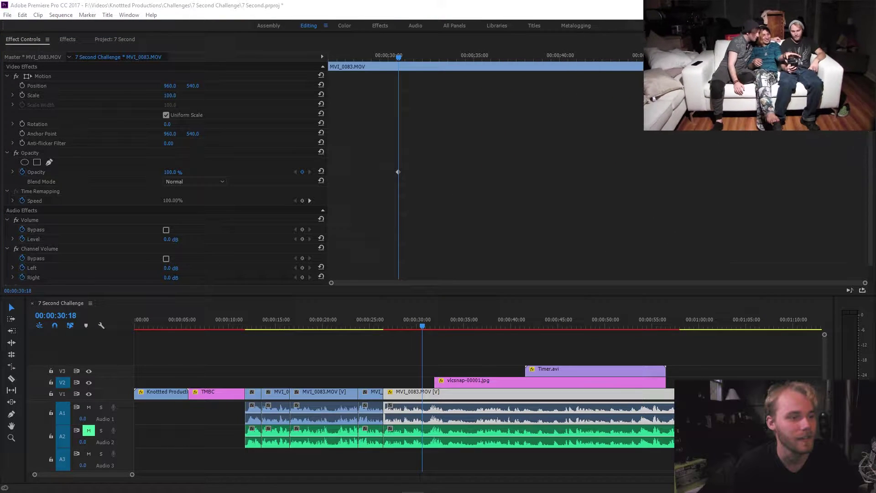
pyautogui.click(433, 112)
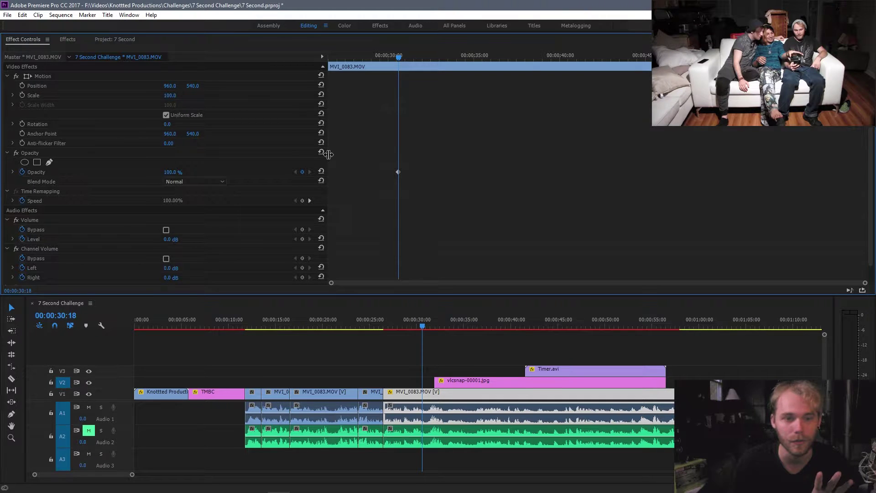
pyautogui.moveTo(327, 157); pyautogui.dragTo(437, 182)
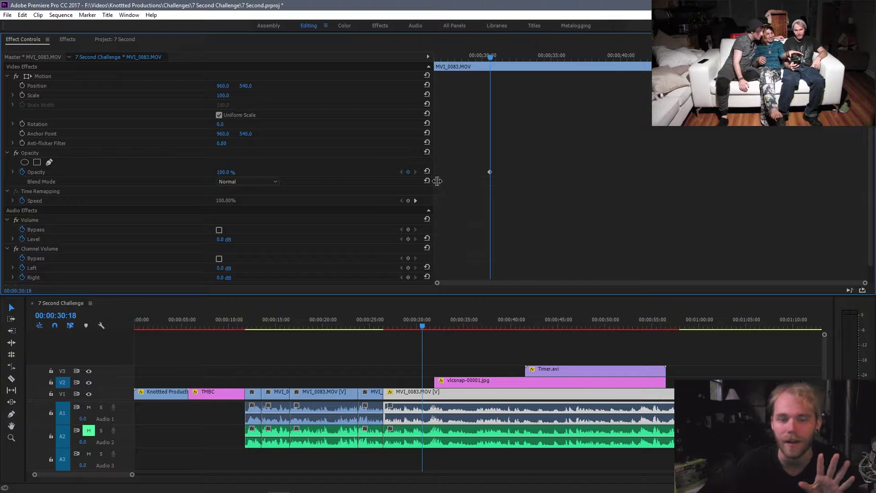
pyautogui.click(410, 173)
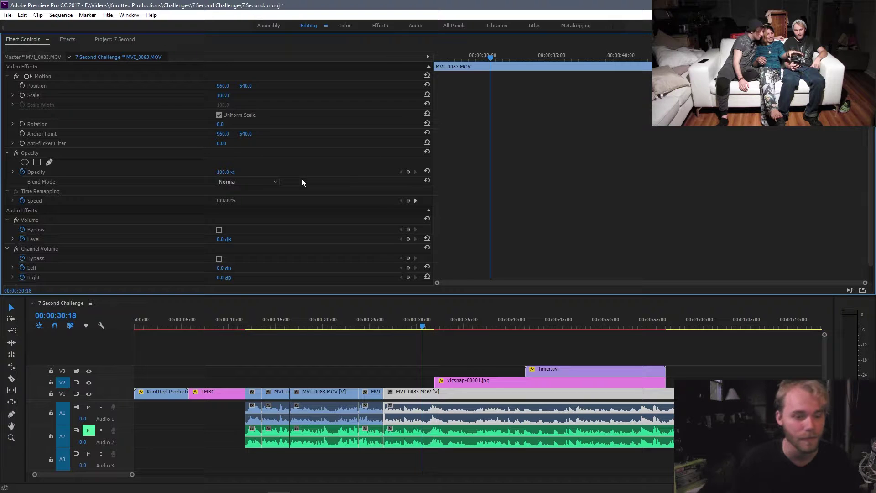
# Display the effect controls of the MVI_0083.MOV clip that begins at about 16 seconds, with the playhead near 21 seconds.
pyautogui.click(269, 319)
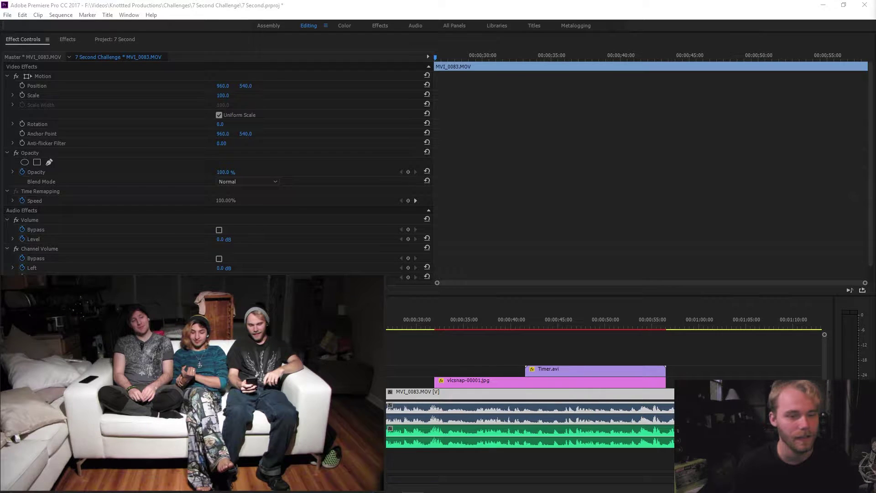
pyautogui.hotkey('alt', 'Tab')
pyautogui.click(333, 321)
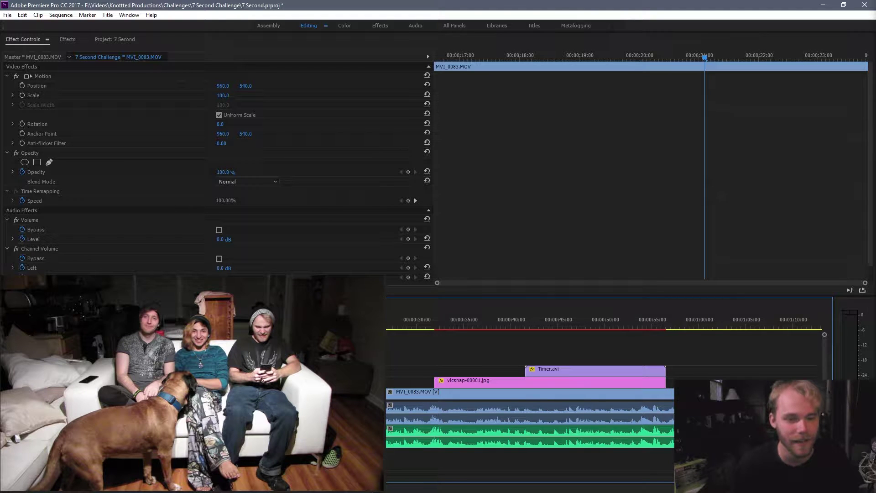
# Play the opening seconds of the clip repeatedly to find the moment where the zoom should start.
pyautogui.press('Home')
pyautogui.press('space')
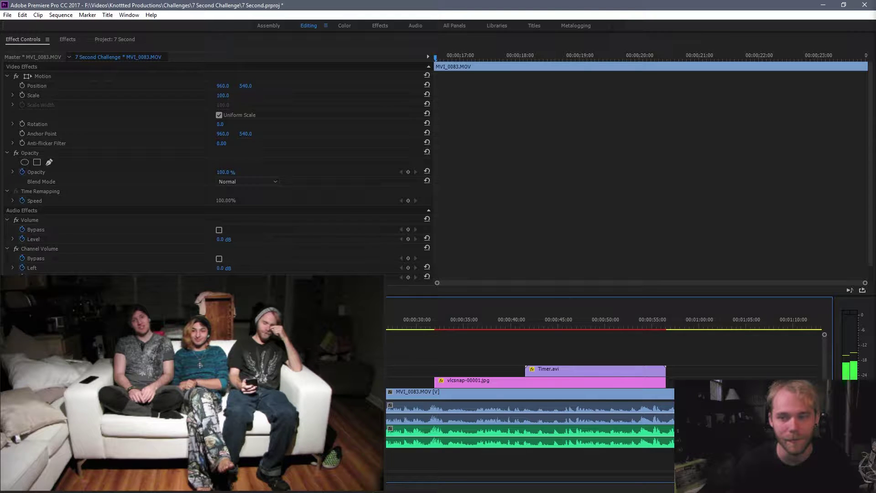
pyautogui.press('space')
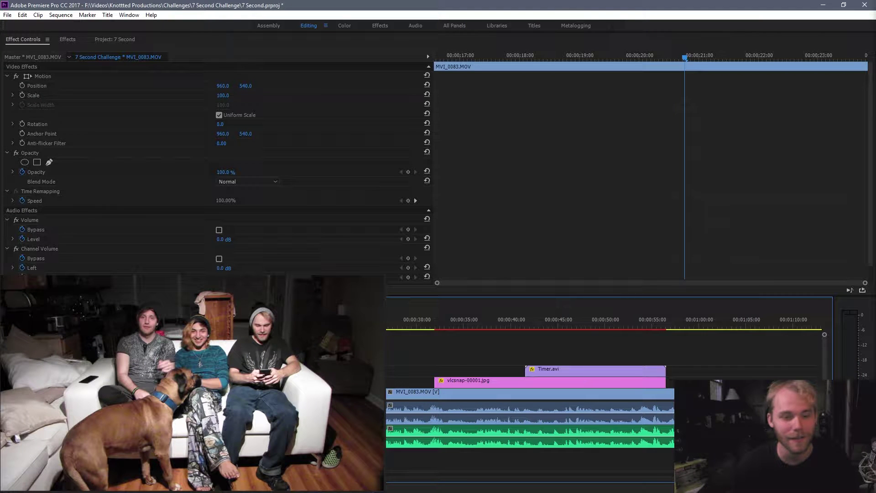
pyautogui.press('Home')
pyautogui.press('space')
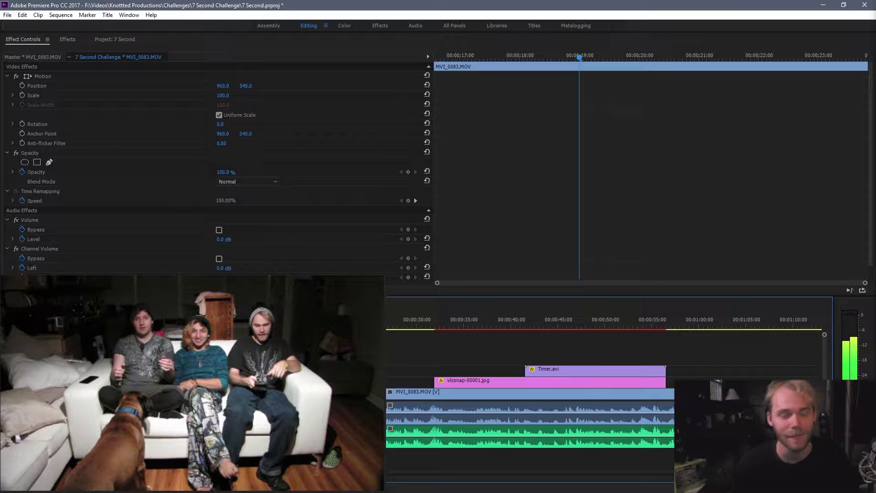
pyautogui.press('space')
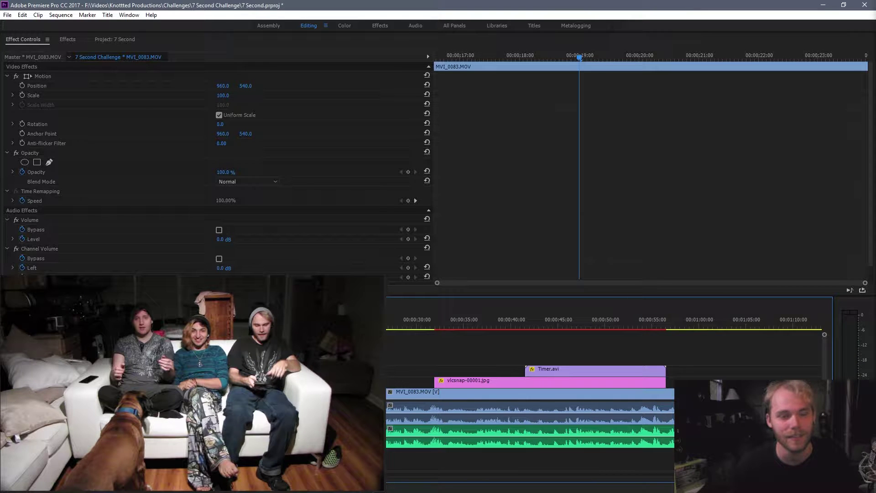
pyautogui.press('Home')
pyautogui.press('space')
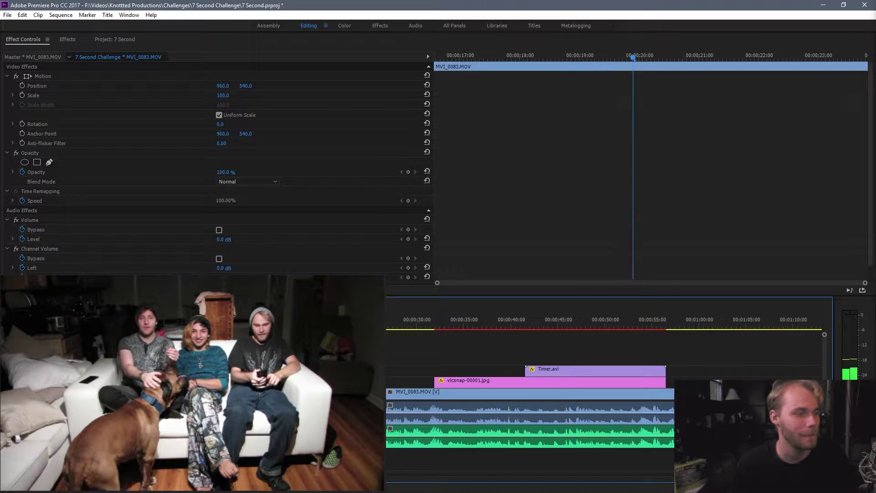
pyautogui.press('space')
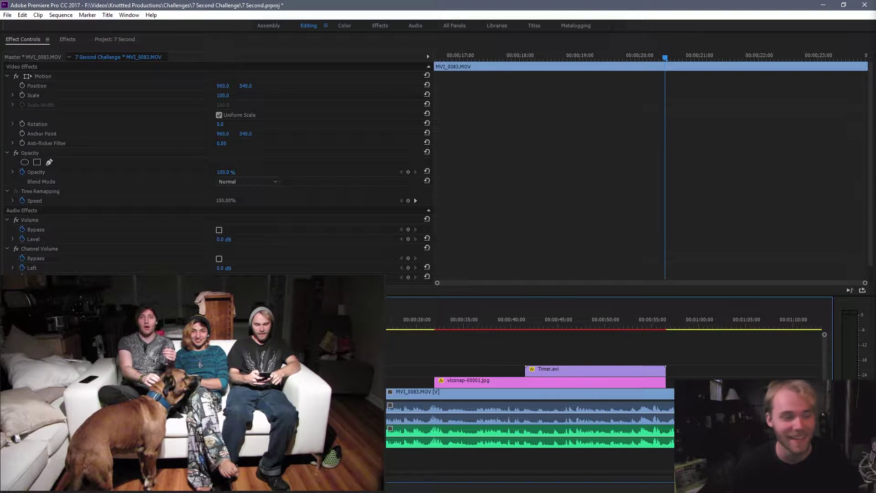
# Park the playhead shortly after 00:00:19:00 and enable Position and Scale animation with starting keyframes there.
pyautogui.press('Home')
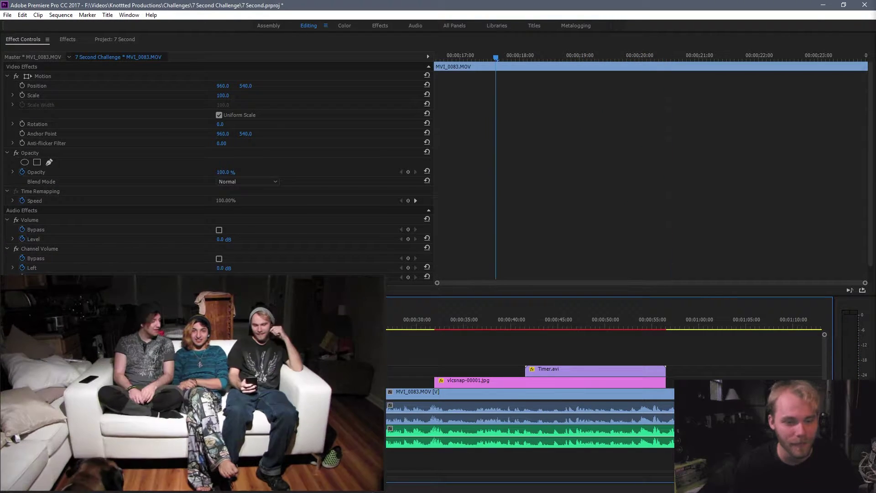
pyautogui.press('space')
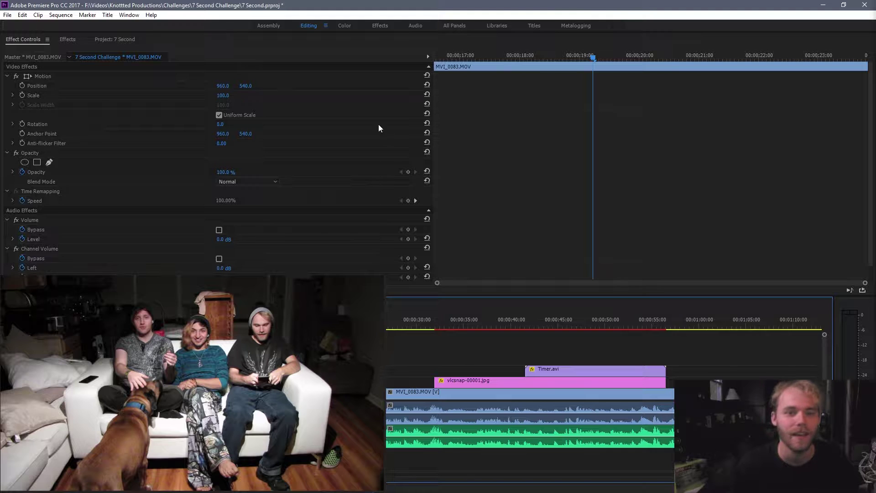
pyautogui.click(23, 87)
pyautogui.click(22, 87)
pyautogui.click(23, 96)
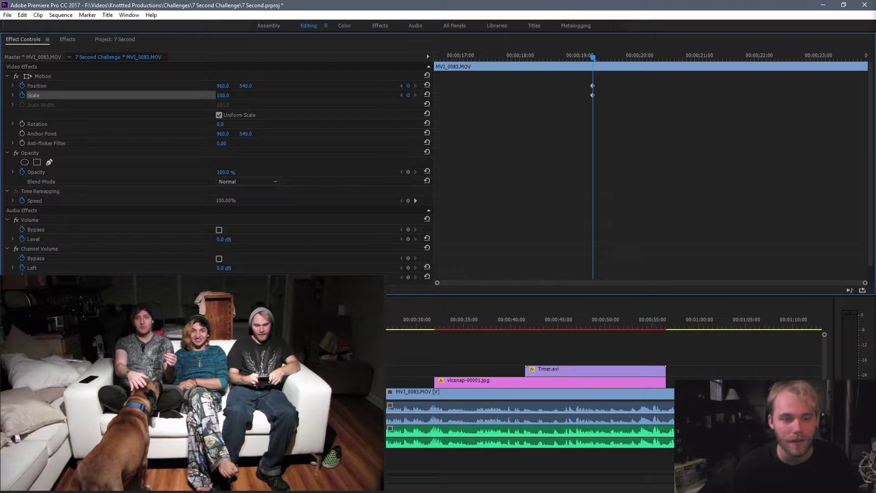
# Go to about 00:00:21:00 and add a second pair of Scale and Position keyframes.
pyautogui.press('space')
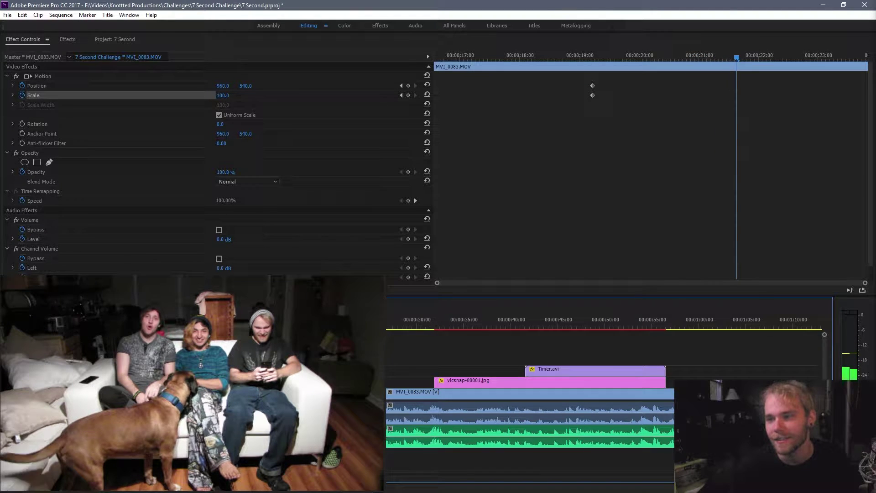
pyautogui.moveTo(343, 320); pyautogui.dragTo(332, 319)
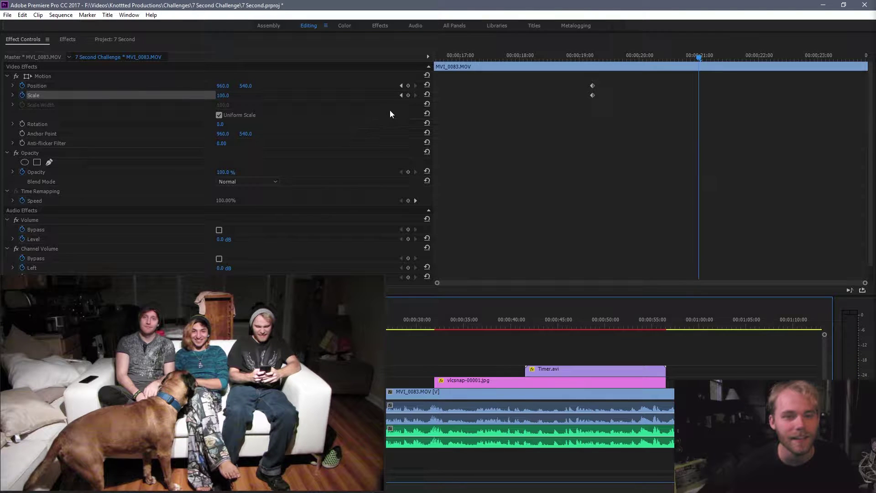
pyautogui.click(406, 98)
pyautogui.click(407, 85)
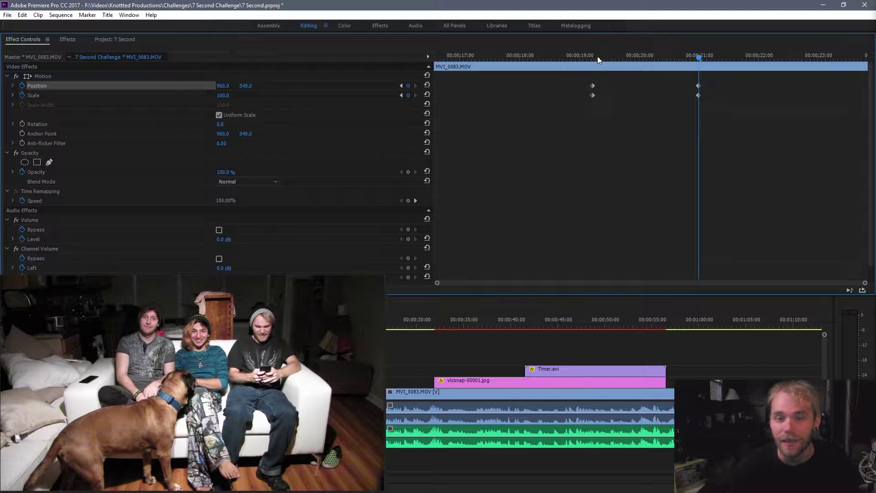
# Return to the second pair of keyframes after scrubbing between them and set Scale to 400.
pyautogui.moveTo(598, 56); pyautogui.dragTo(690, 55)
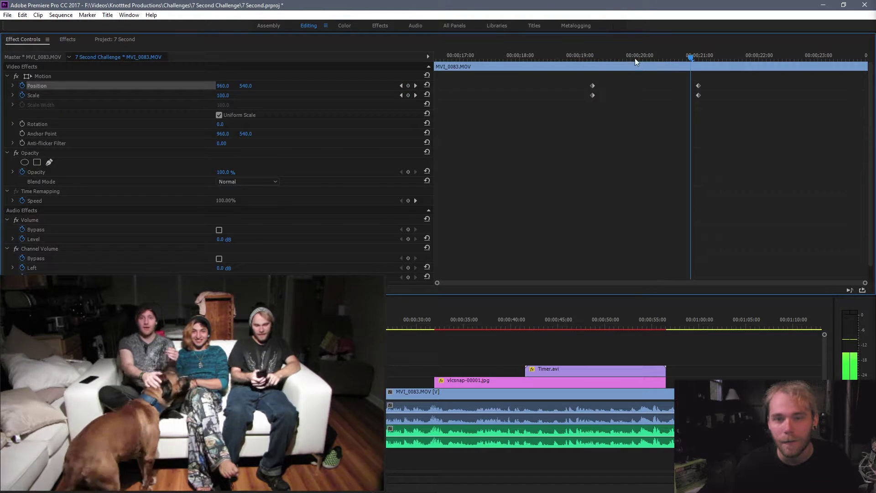
pyautogui.click(600, 61)
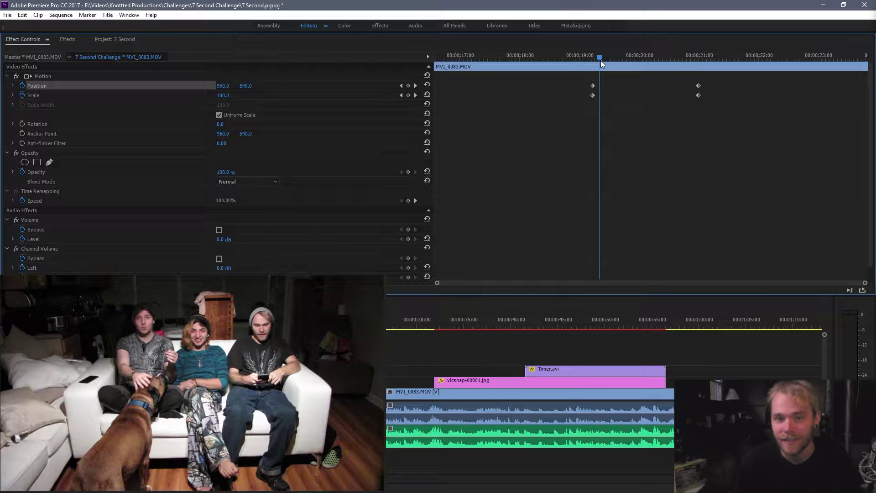
pyautogui.click(416, 86)
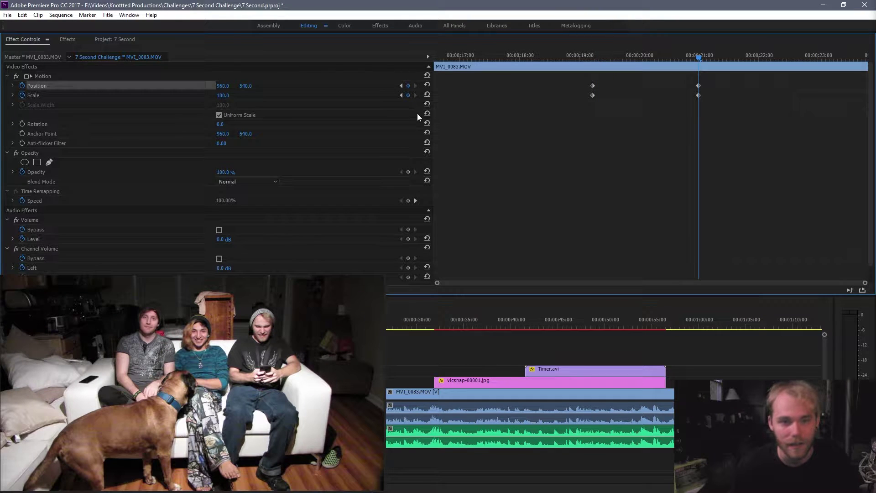
pyautogui.moveTo(223, 99); pyautogui.dragTo(331, 99)
pyautogui.click(222, 96)
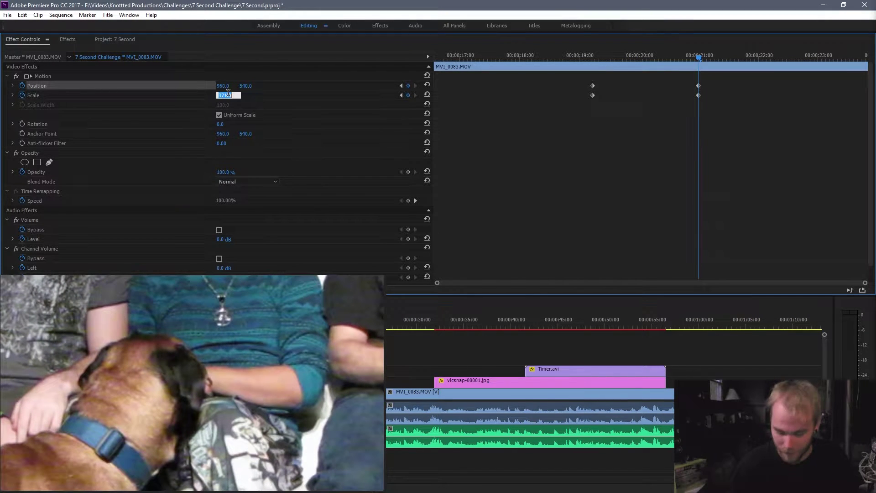
pyautogui.write('400')
pyautogui.press('Return')
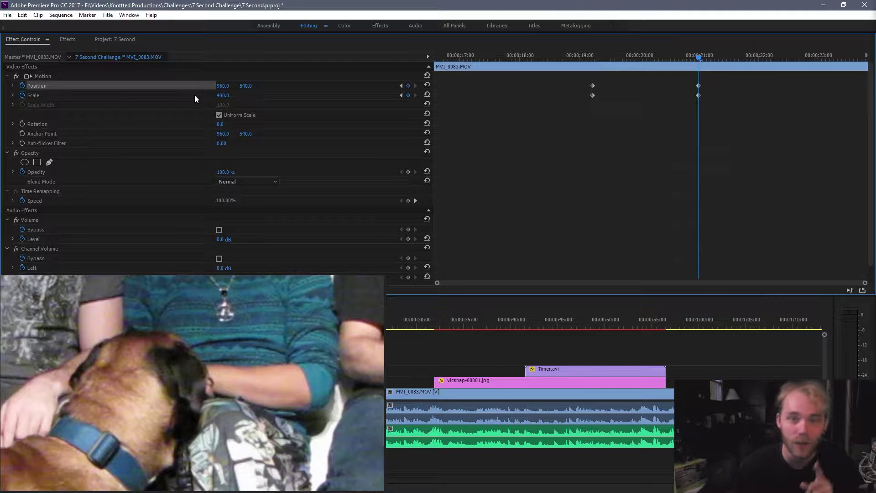
# Reposition the enlarged clip at the second keyframe, first to about 1330, 1106, then freely until the leftmost man's face is framed.
pyautogui.moveTo(225, 86); pyautogui.dragTo(394, 86)
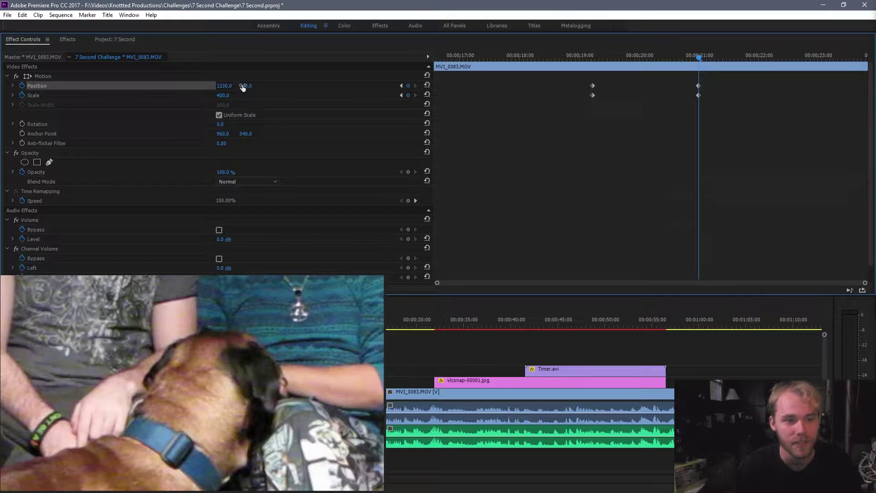
pyautogui.moveTo(245, 85); pyautogui.dragTo(504, 86)
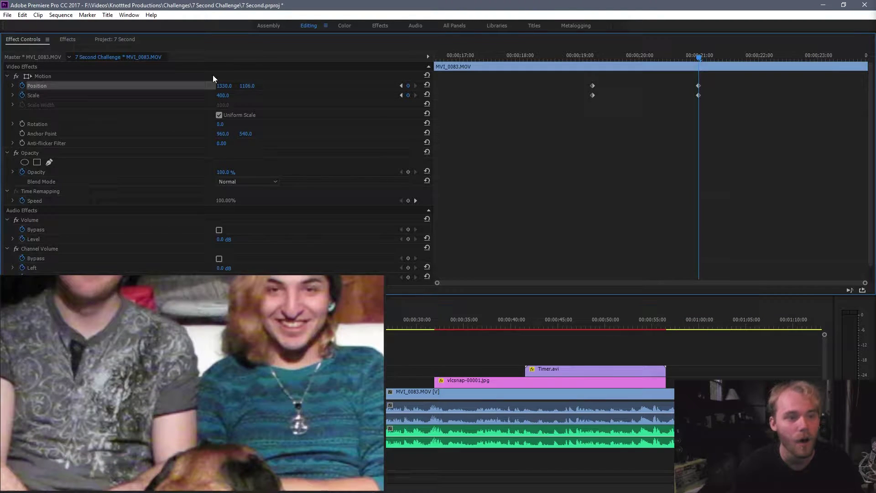
pyautogui.click(28, 78)
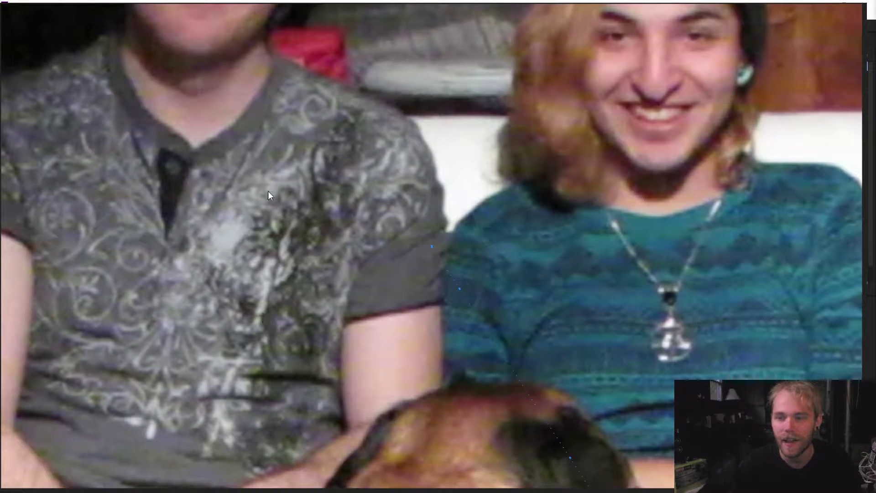
pyautogui.moveTo(220, 173); pyautogui.dragTo(272, 291)
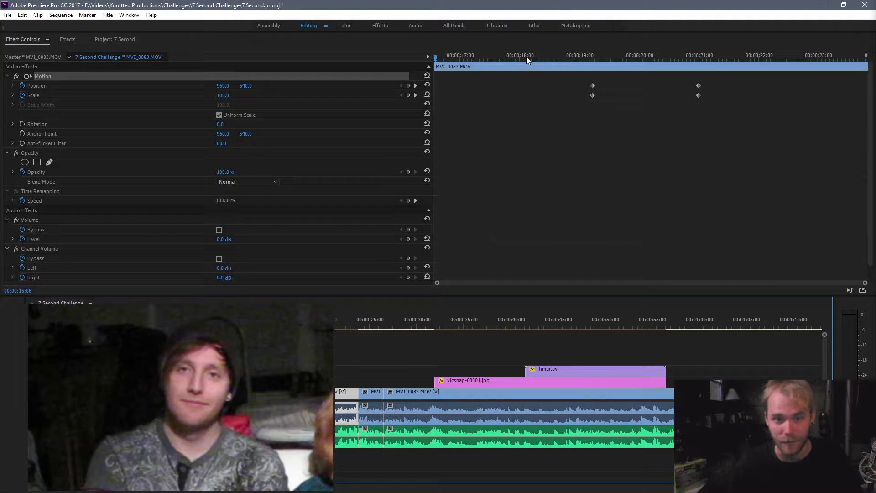
# Play the keyframed zoom from about 00:00:18:00, then replay it from just before the first pair of keyframes.
pyautogui.click(527, 57)
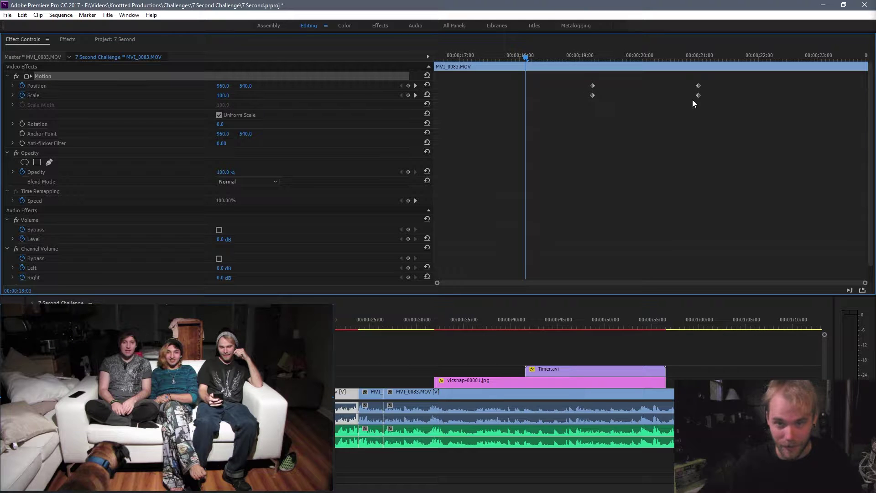
pyautogui.press('space')
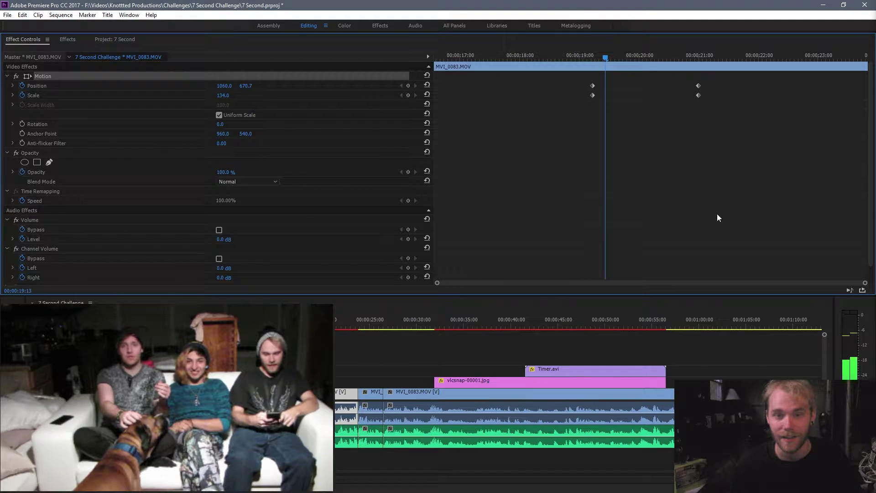
pyautogui.click(588, 54)
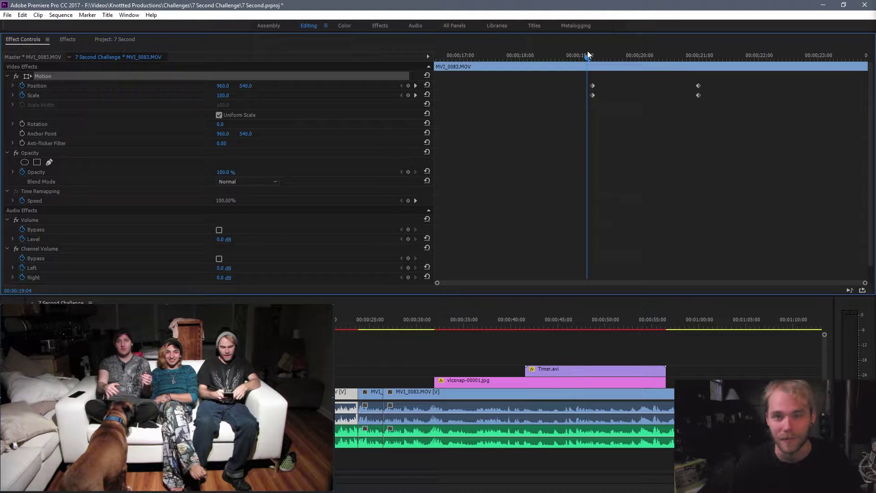
pyautogui.press('space')
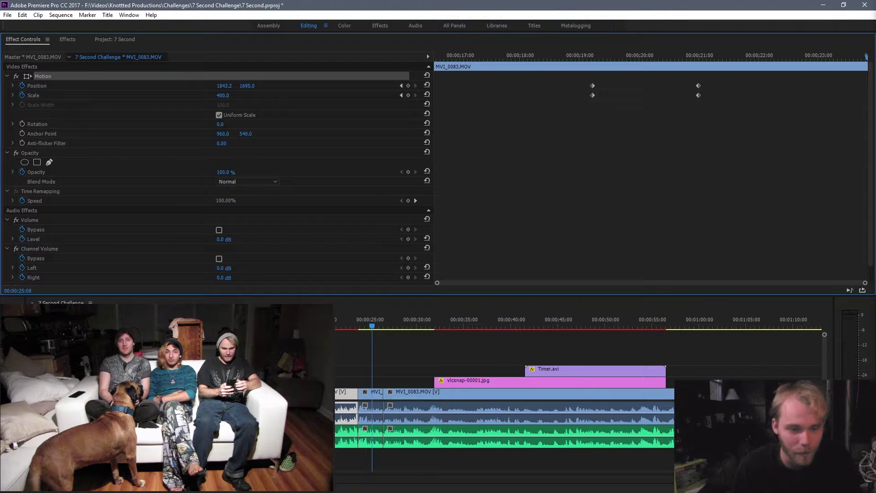
# Go to the MVI_0084.MOV footage near 00:10:45:00 and cut the video and audio at 00:10:40:17 and 00:10:47:10.
pyautogui.moveTo(153, 475); pyautogui.dragTo(376, 474)
pyautogui.click(360, 324)
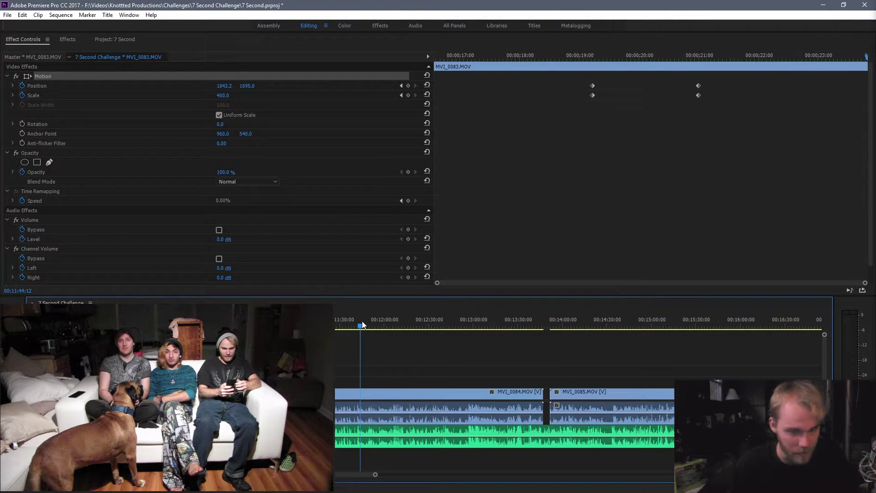
pyautogui.moveTo(362, 325); pyautogui.dragTo(361, 325)
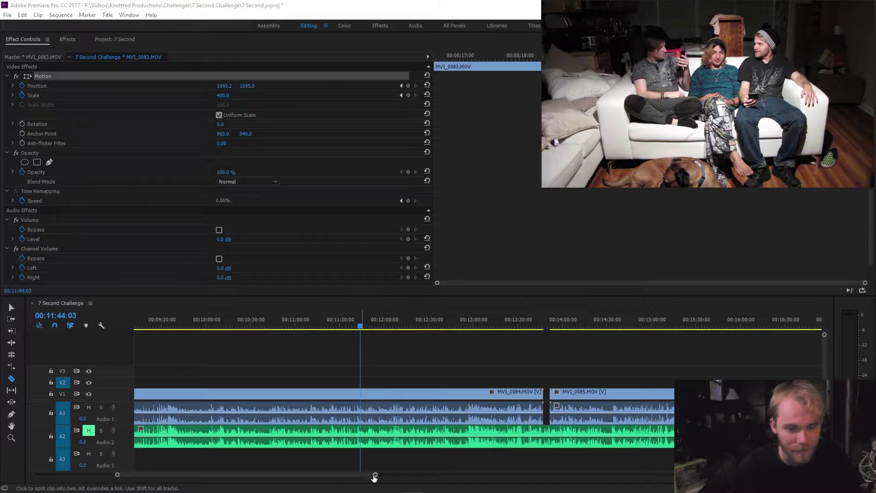
pyautogui.moveTo(376, 476); pyautogui.dragTo(301, 479)
pyautogui.scroll(3, 240, 355)
pyautogui.click(279, 326)
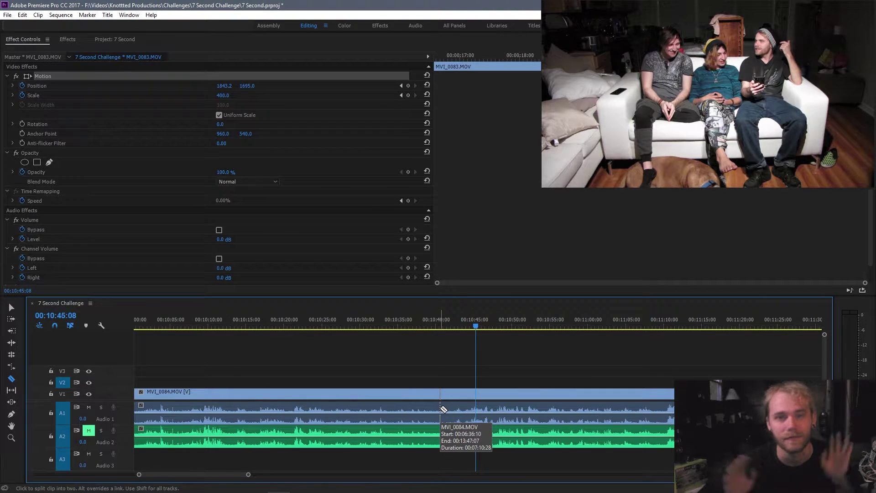
pyautogui.click(442, 408)
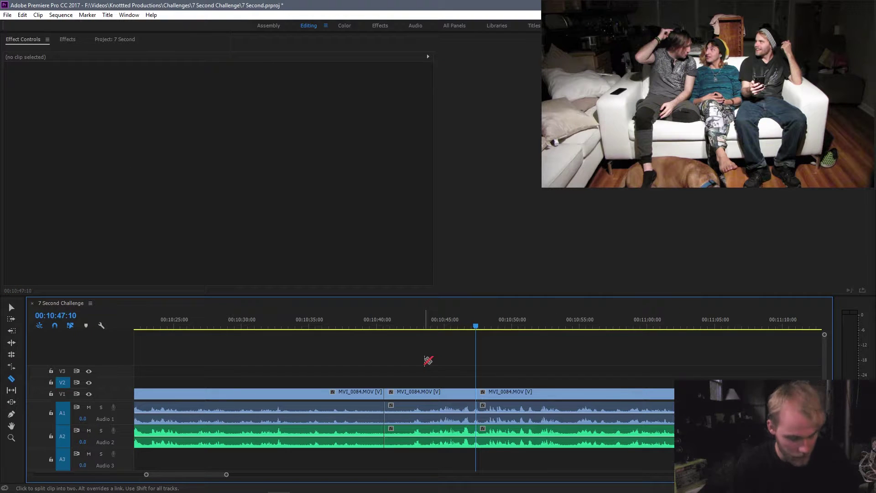
# Delete the MVI_0084.MOV segment between the cuts, ripple delete the matching 161115_003.MP3 piece, and play across the join from about 00:10:38:12.
pyautogui.press('v')
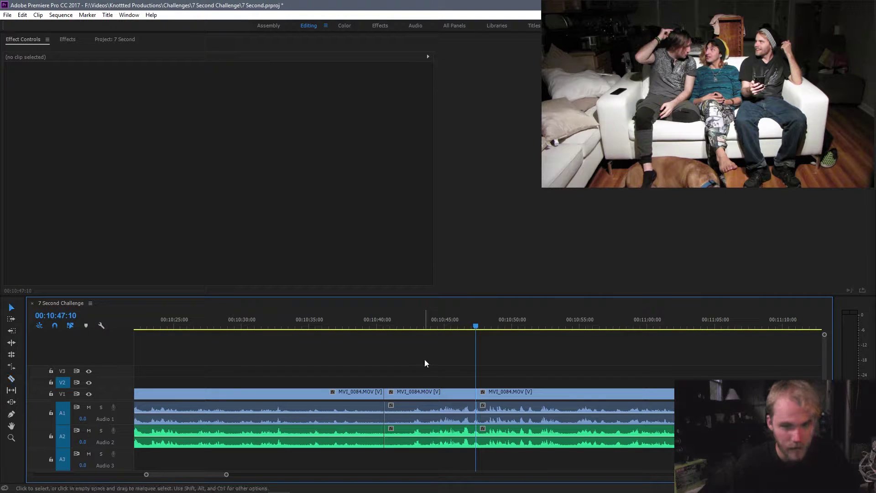
pyautogui.click(448, 399)
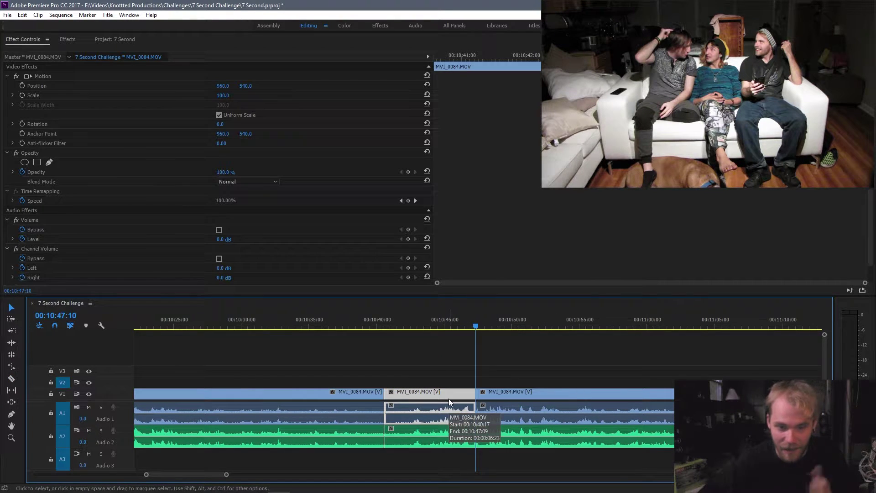
pyautogui.press('Delete')
pyautogui.rightClick(441, 434)
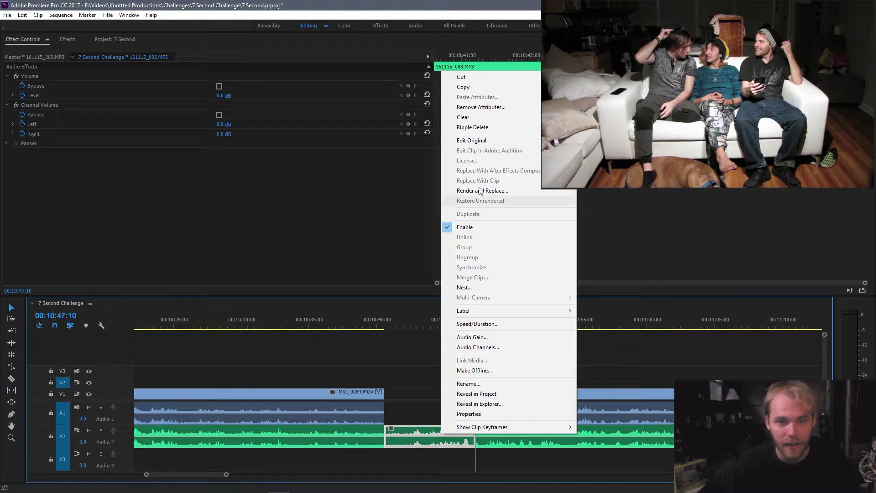
pyautogui.click(473, 127)
pyautogui.click(356, 322)
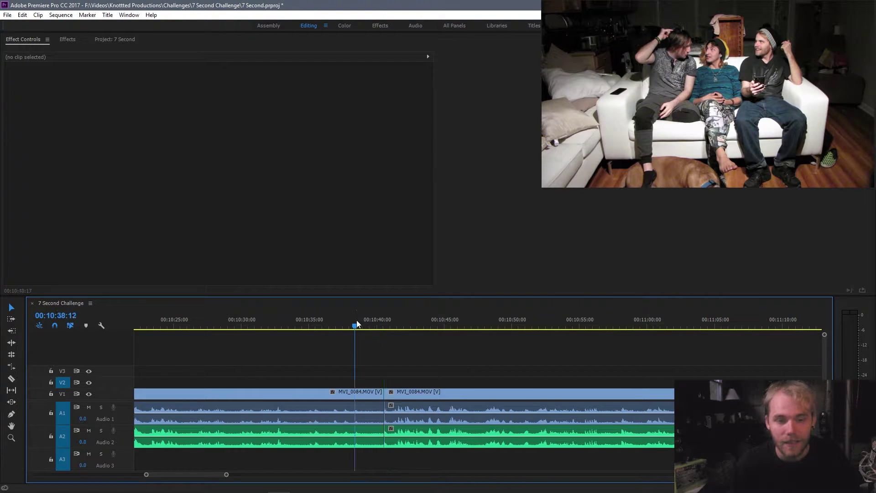
pyautogui.press('space')
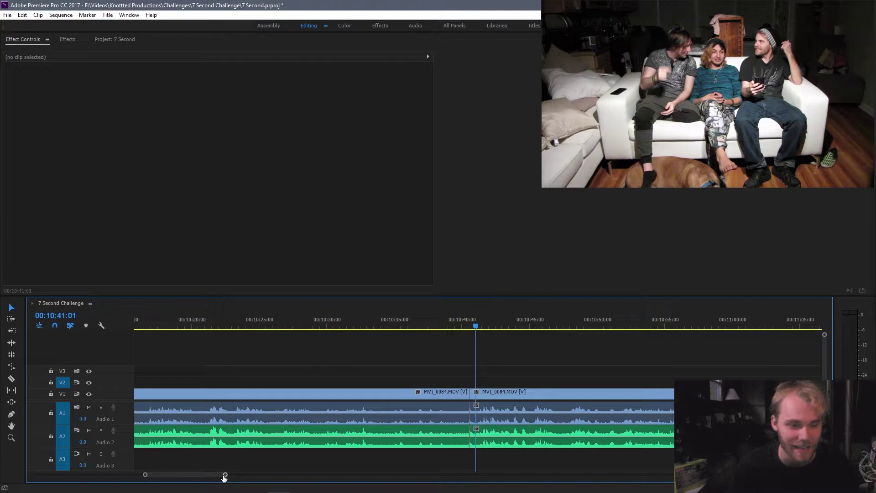
# Undo the trial cuts and deletions made in MVI_0084.MOV and its separate audio.
pyautogui.moveTo(224, 474); pyautogui.dragTo(280, 477)
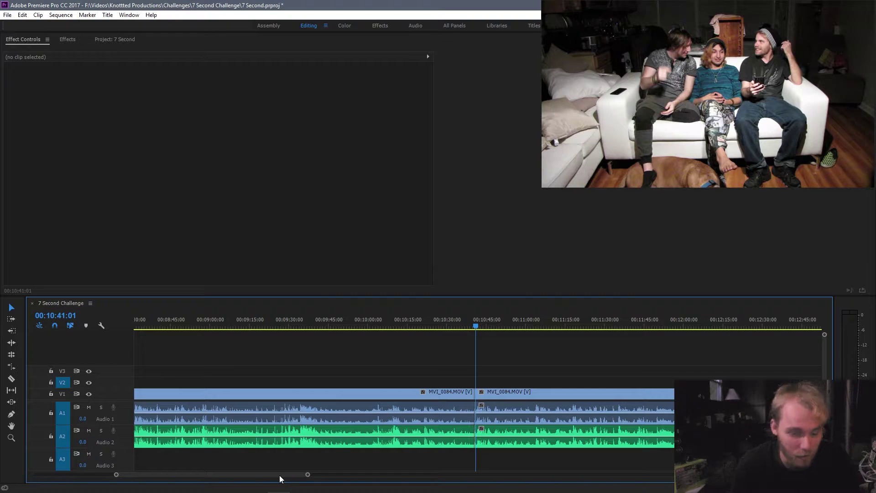
pyautogui.hotkey('ctrl', 'shift', 'v')
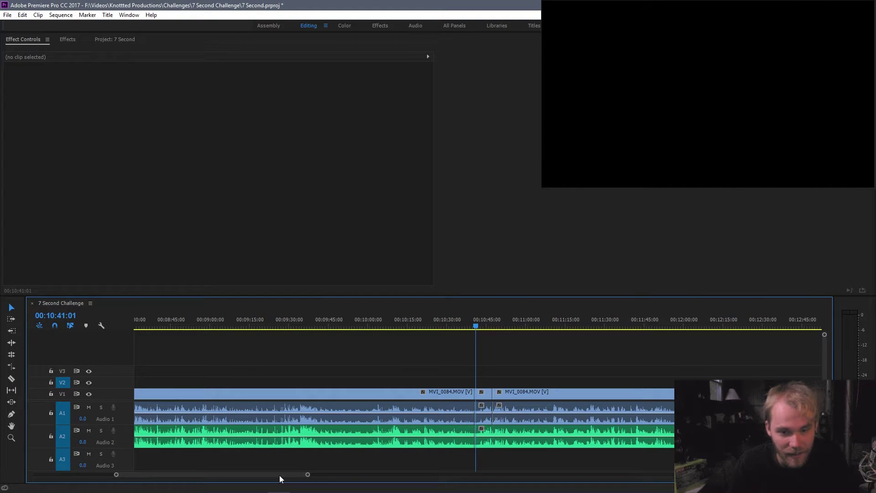
pyautogui.hotkey('ctrl', 'z')
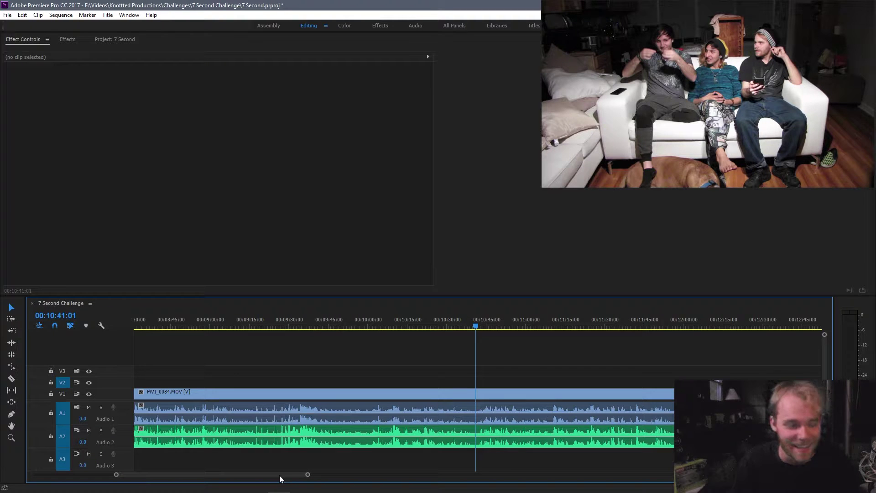
# Go back to about 00:00:50:19 in the sequence and open the Timer.avi overlay in the Source Monitor.
pyautogui.moveTo(280, 475); pyautogui.dragTo(172, 481)
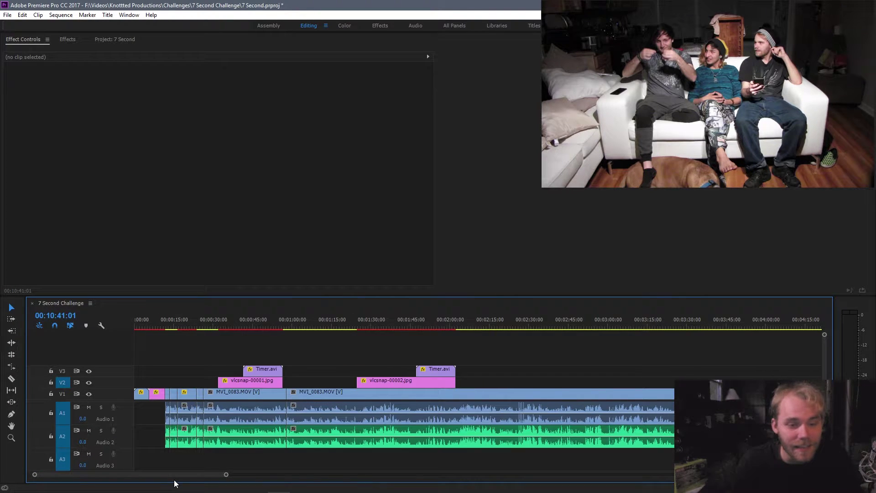
pyautogui.click(268, 320)
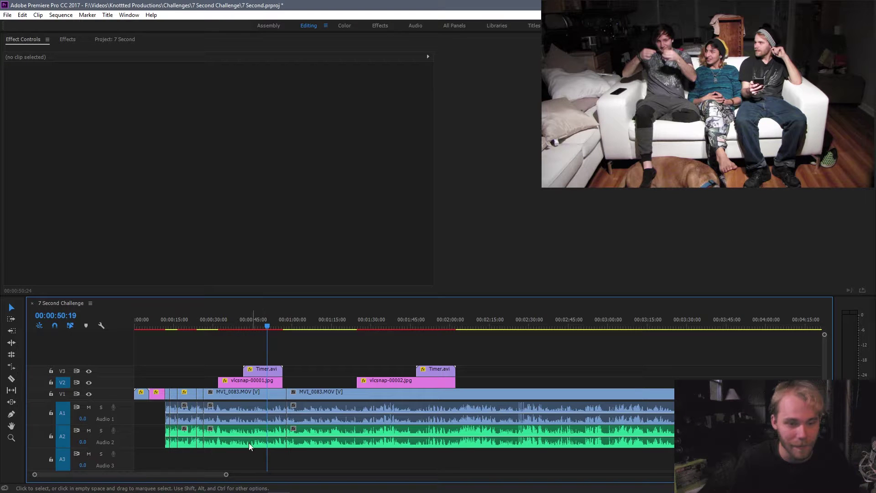
pyautogui.moveTo(228, 475); pyautogui.dragTo(163, 472)
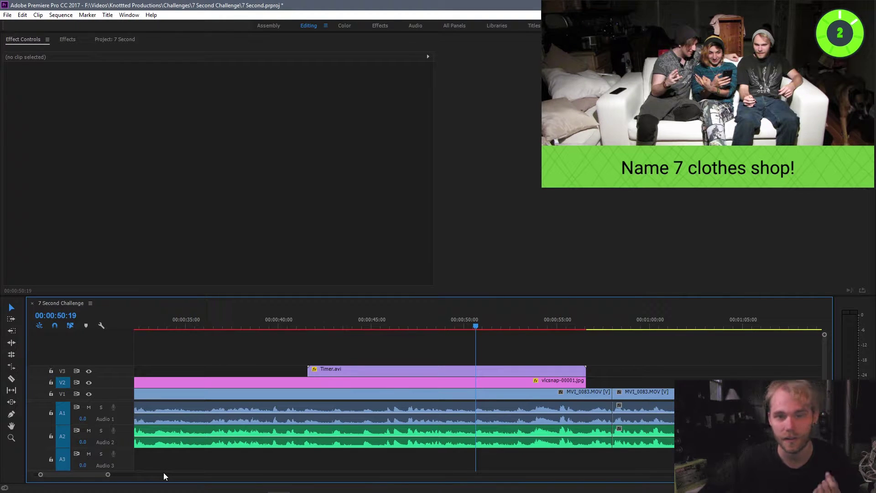
pyautogui.click(396, 374)
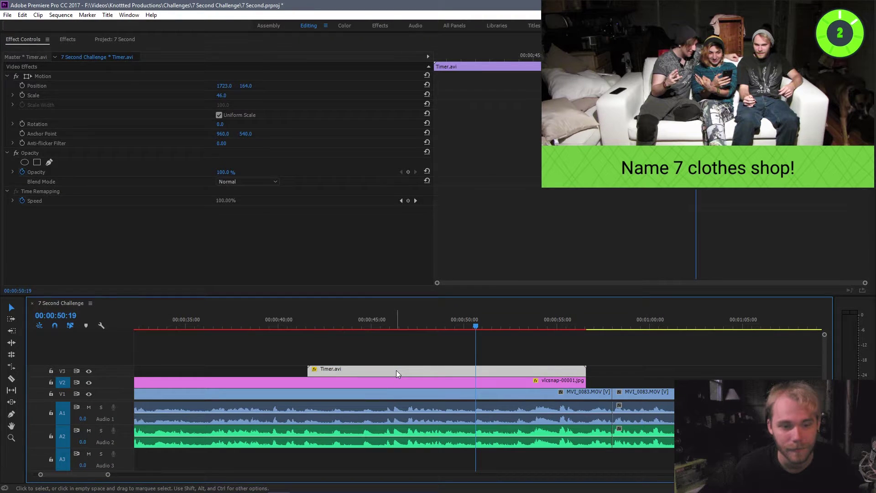
pyautogui.doubleClick(397, 371)
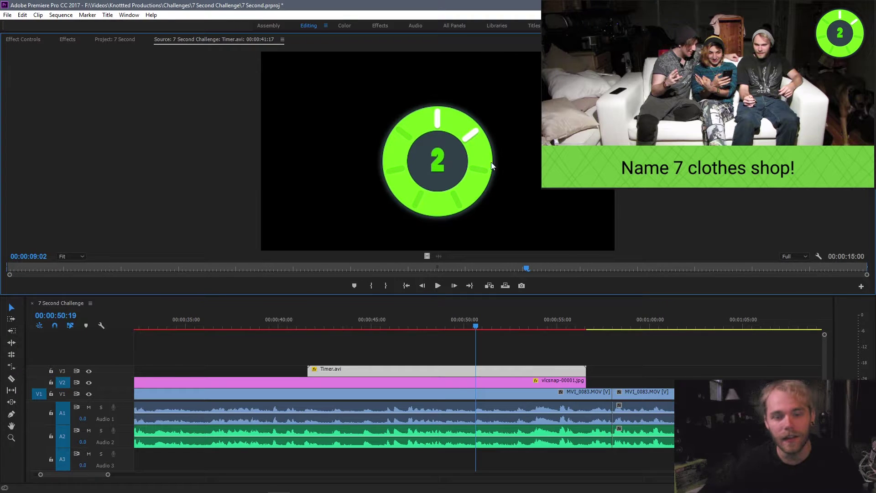
# View the vlcsnap-00001.jpg question overlay's source at 00:00:40:00, then reopen the Timer.avi source at 00:00:48:17.
pyautogui.click(280, 319)
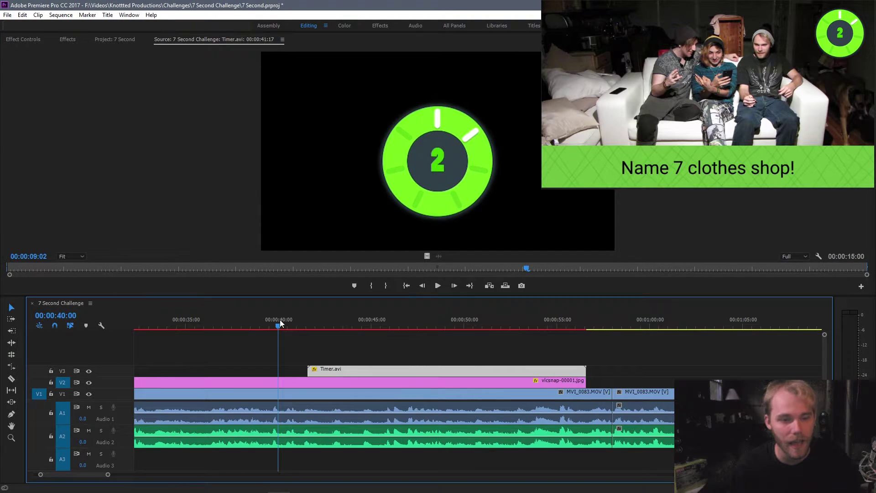
pyautogui.doubleClick(296, 383)
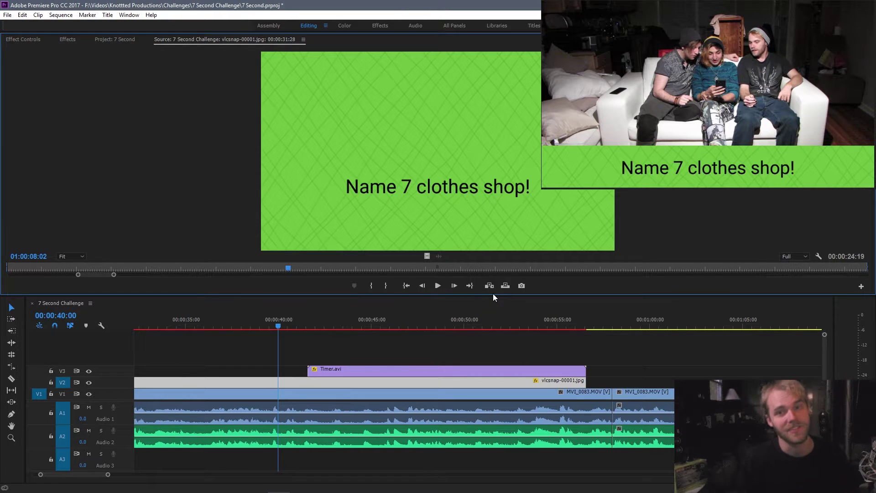
pyautogui.click(437, 324)
pyautogui.doubleClick(467, 369)
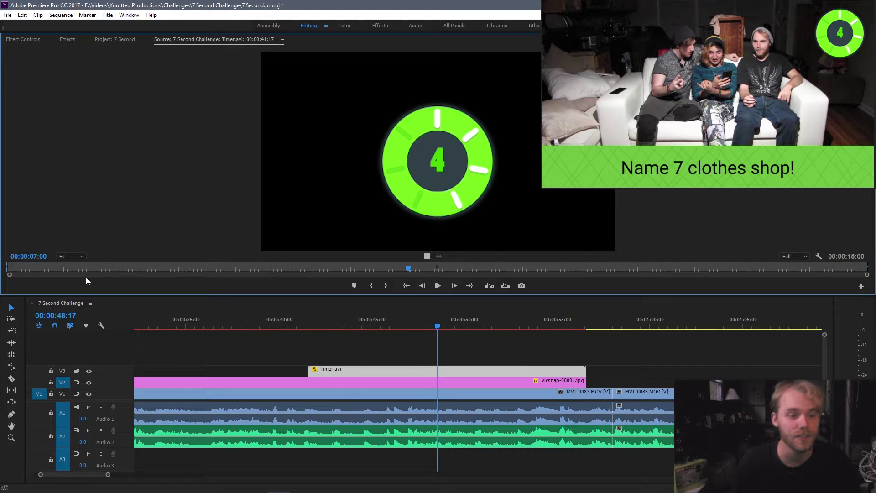
# Examine the contents of the project's Audio, Q's and Titles bins, collapsing each of them again.
pyautogui.click(105, 40)
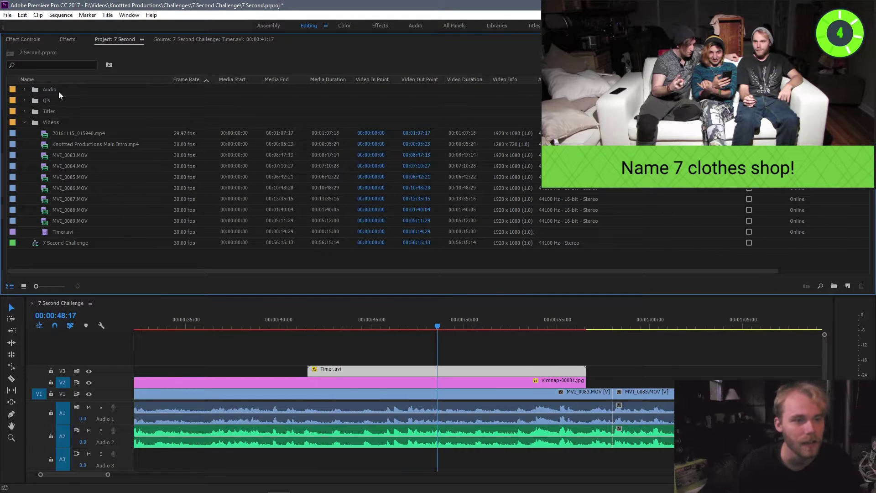
pyautogui.click(23, 90)
pyautogui.click(24, 122)
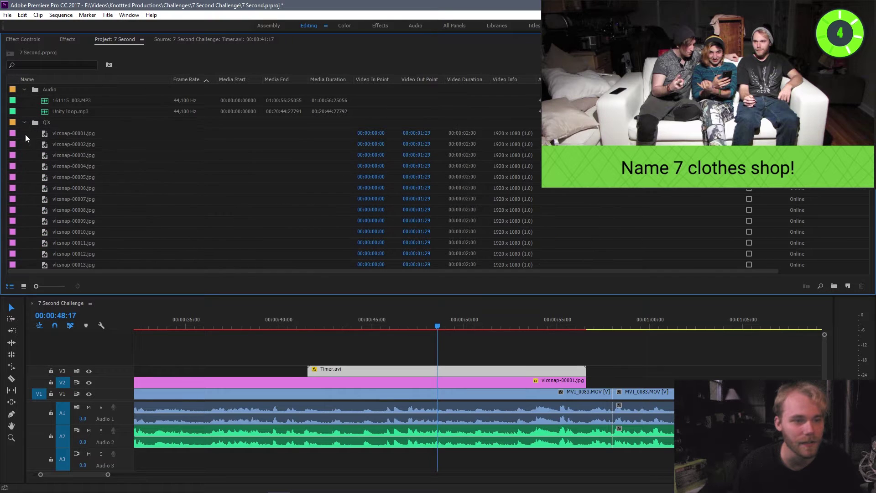
pyautogui.scroll(-3, 26, 143)
pyautogui.scroll(5, 20, 100)
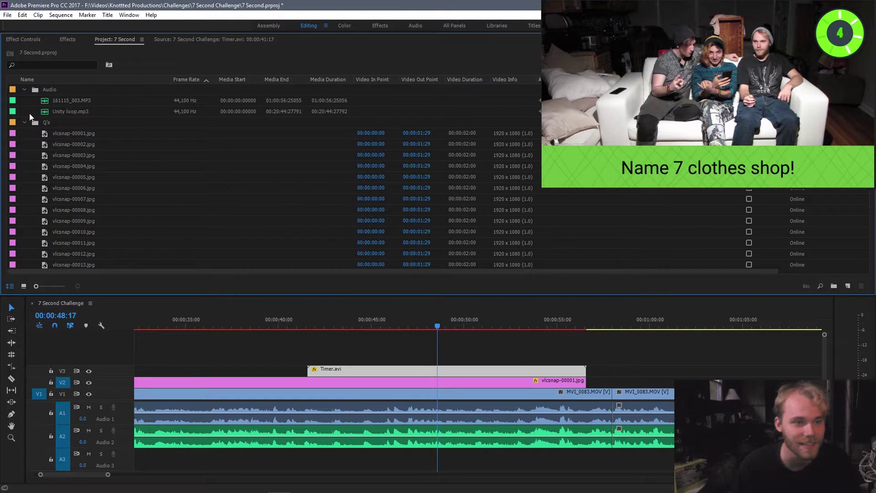
pyautogui.click(25, 123)
pyautogui.click(25, 134)
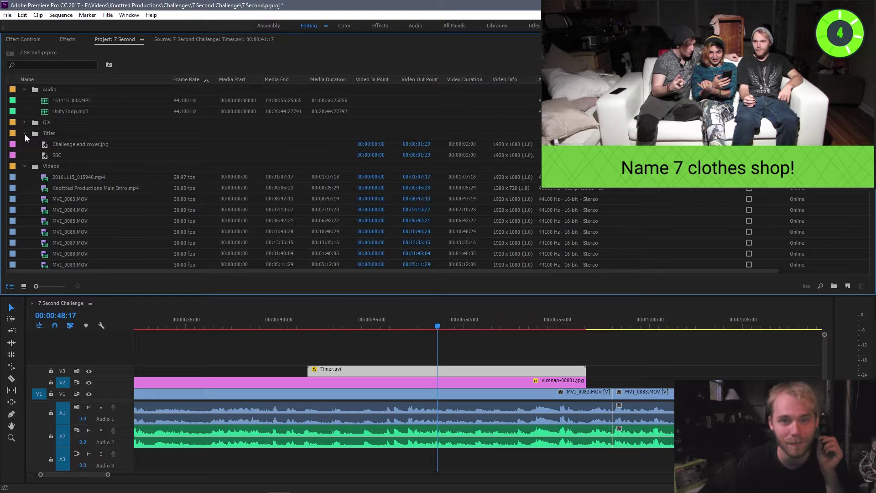
pyautogui.click(25, 133)
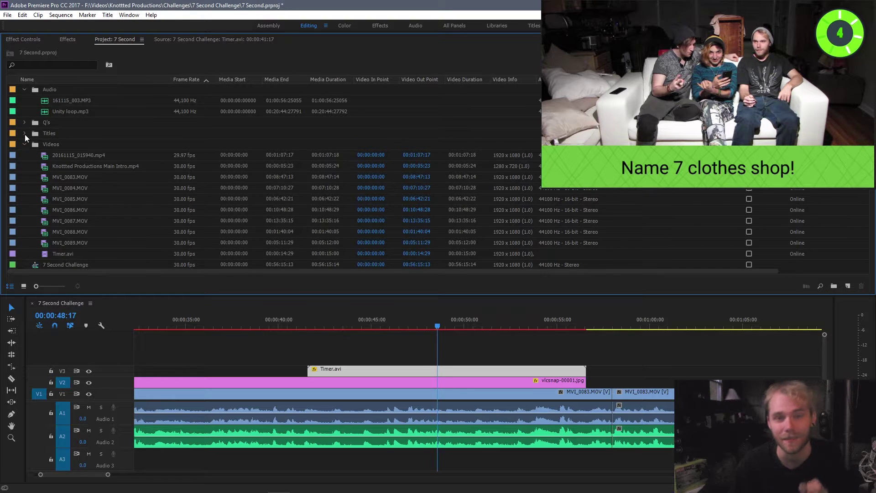
pyautogui.click(24, 90)
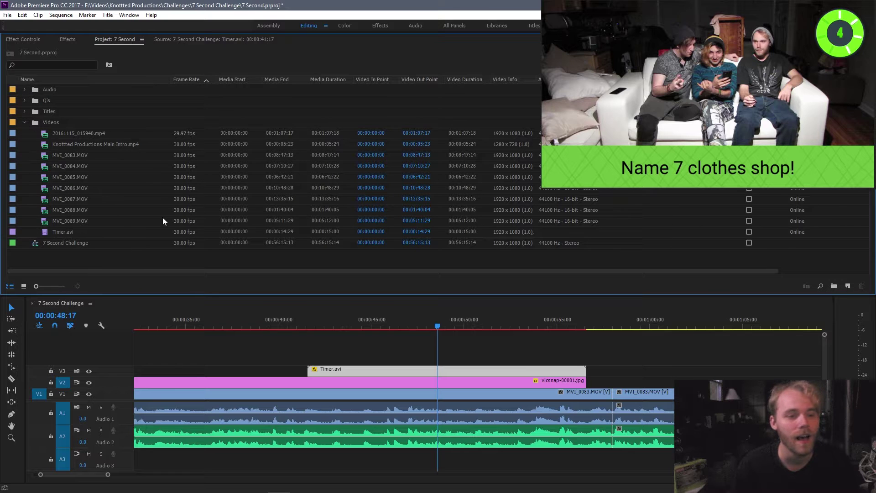
# Check the Timer.avi overlay in the sequence at 00:00:41:17 and 00:00:51:06, then scrub its source back to the beginning.
pyautogui.click(212, 40)
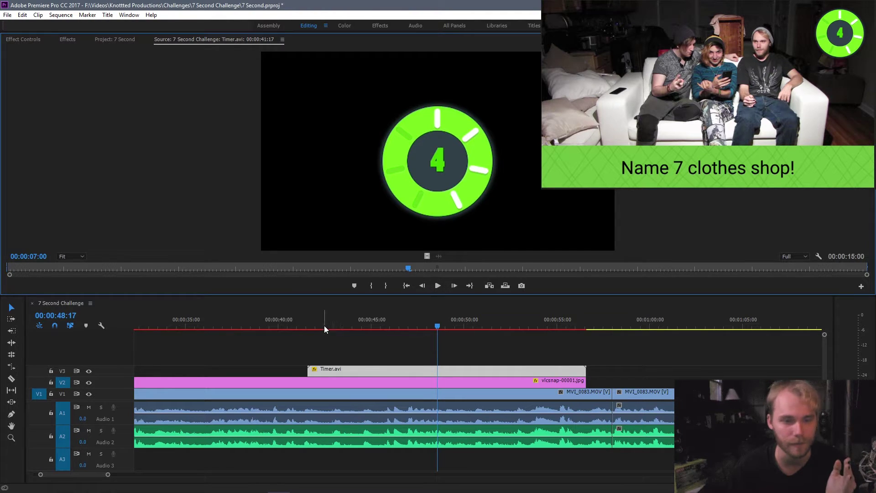
pyautogui.click(306, 326)
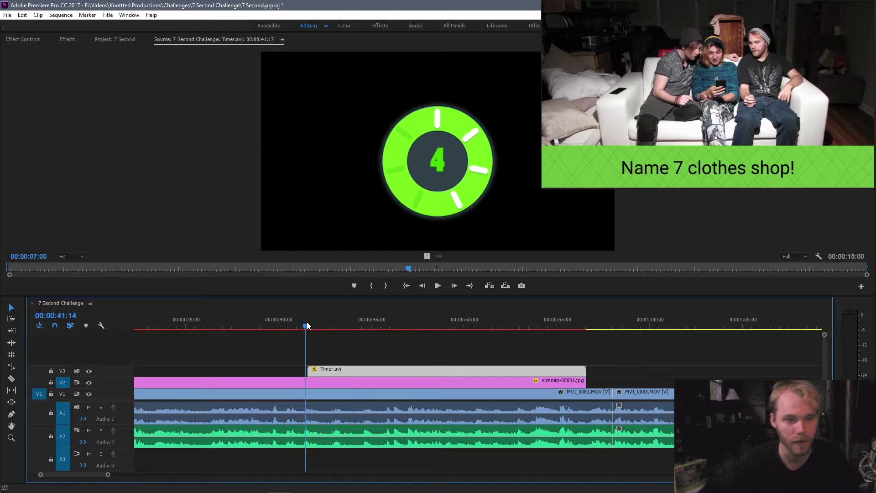
pyautogui.click(307, 322)
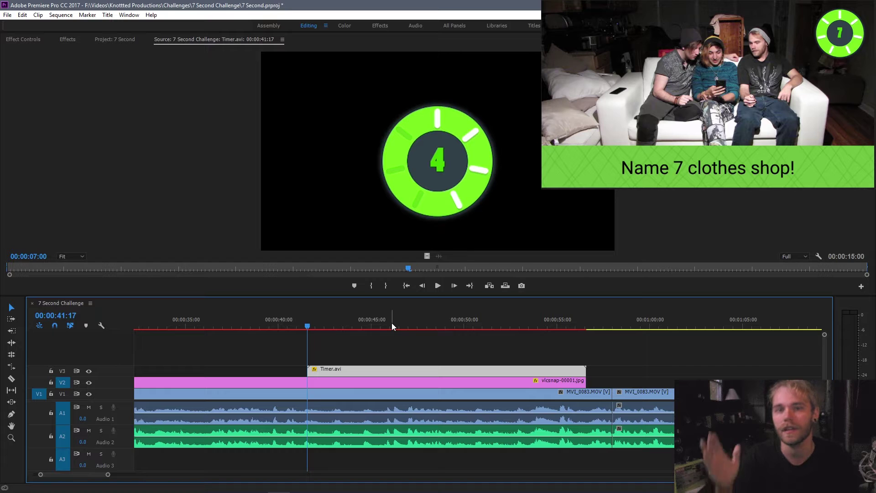
pyautogui.click(486, 322)
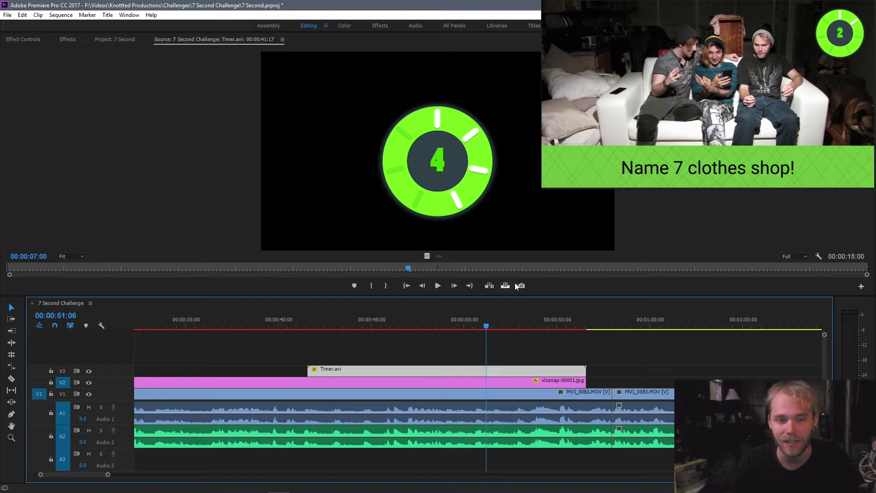
pyautogui.moveTo(478, 270); pyautogui.dragTo(9, 269)
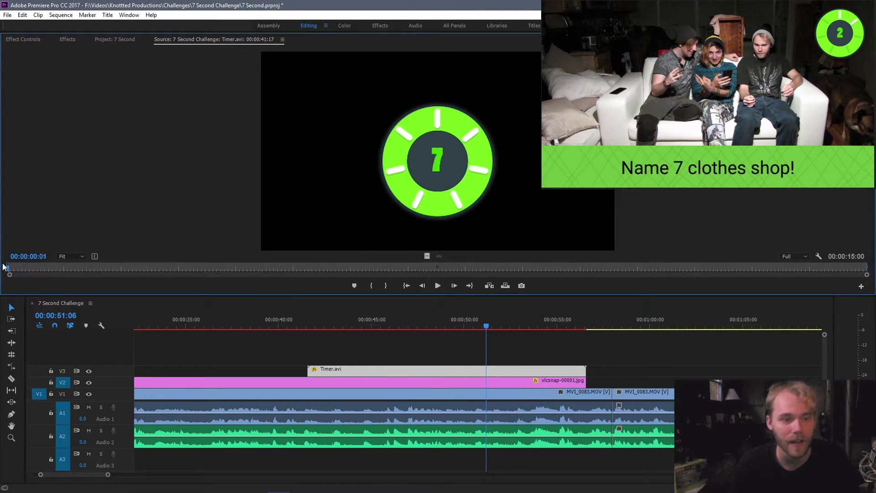
# Play the Timer.avi source to its end, check the sequence around 00:00:52:07, and scrub the source back to 00:00:14:00.
pyautogui.click(440, 287)
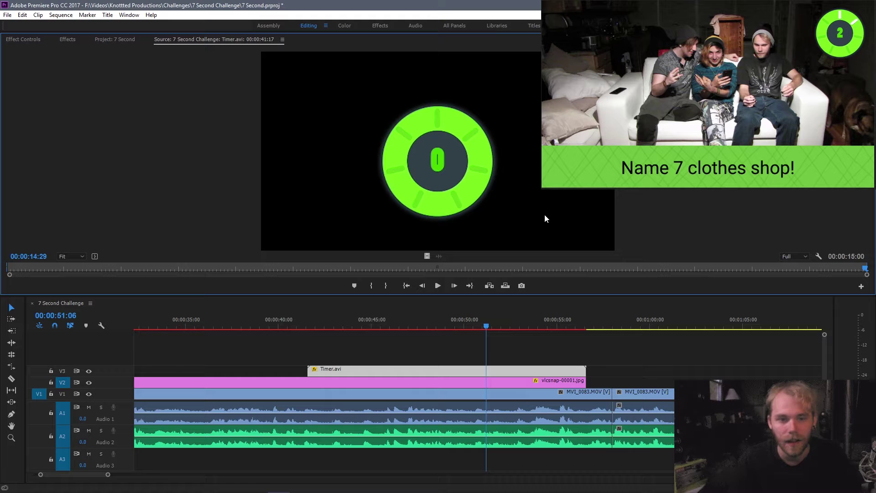
pyautogui.click(519, 320)
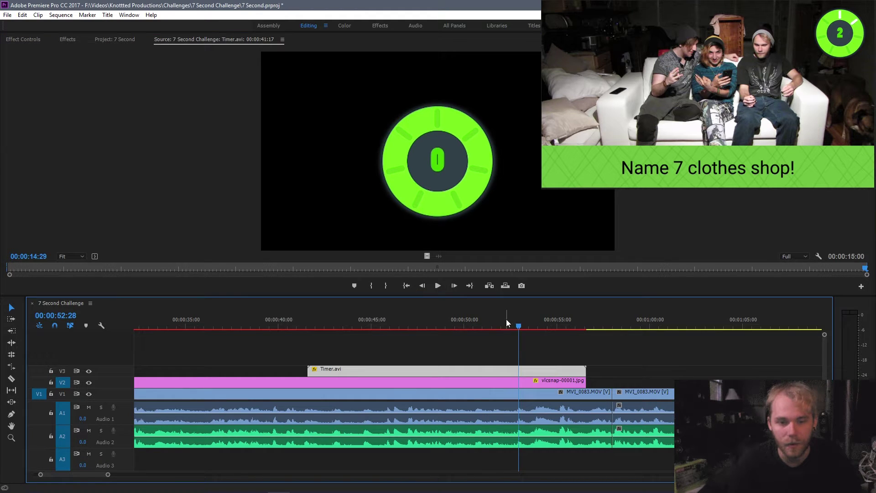
pyautogui.click(506, 321)
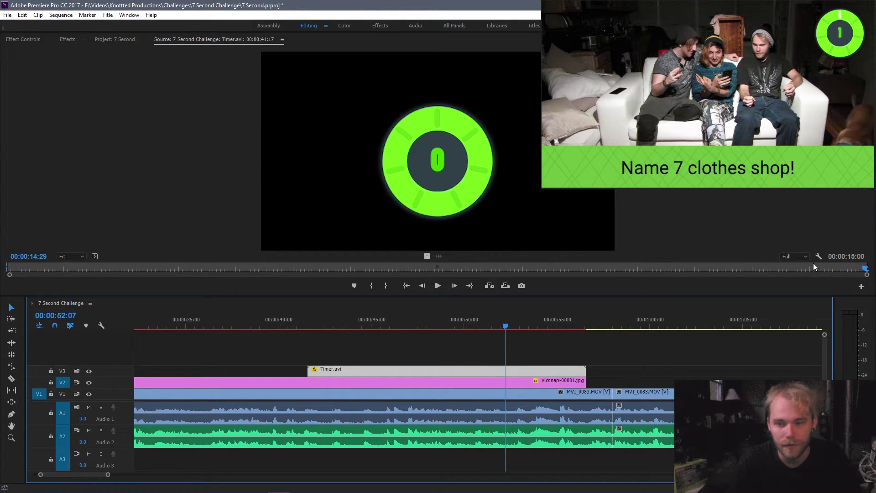
pyautogui.moveTo(842, 270); pyautogui.dragTo(811, 269)
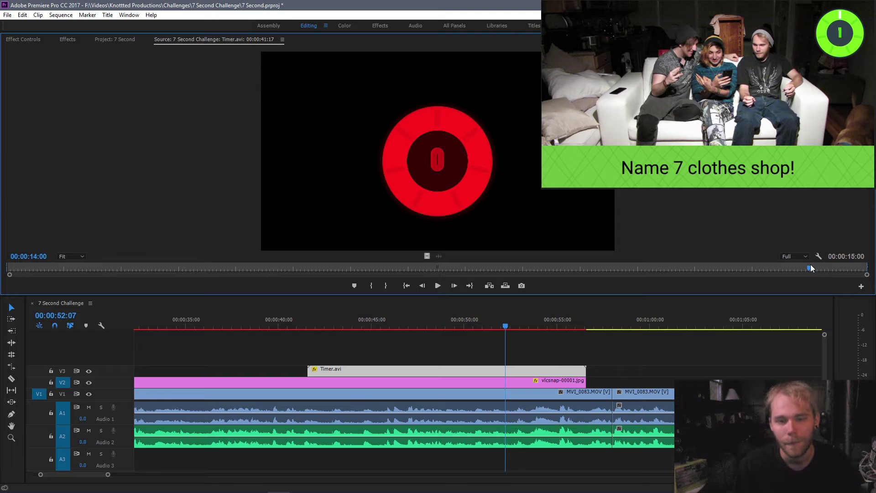
# Scrub the sequence's Timer.avi overlay from its start at 00:00:41:17 to 00:00:53:22, and play the countdown's end from 00:00:52:15.
pyautogui.click(469, 324)
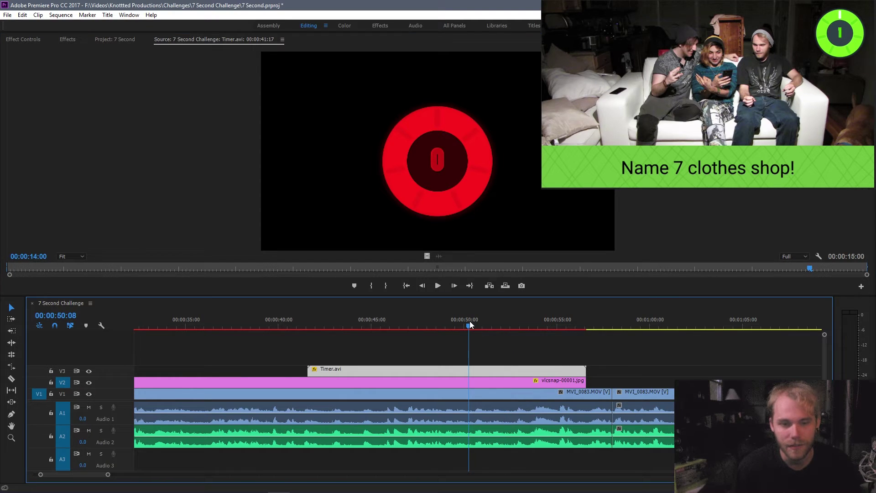
pyautogui.click(308, 327)
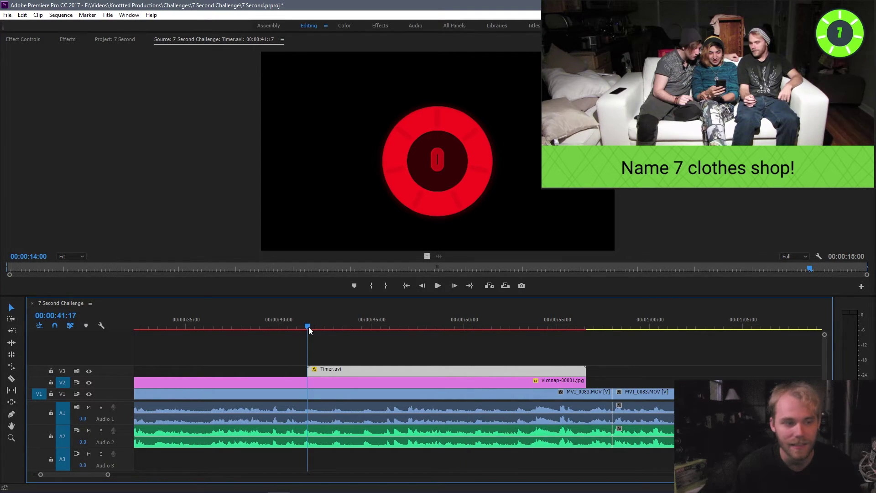
pyautogui.moveTo(309, 327); pyautogui.dragTo(535, 327)
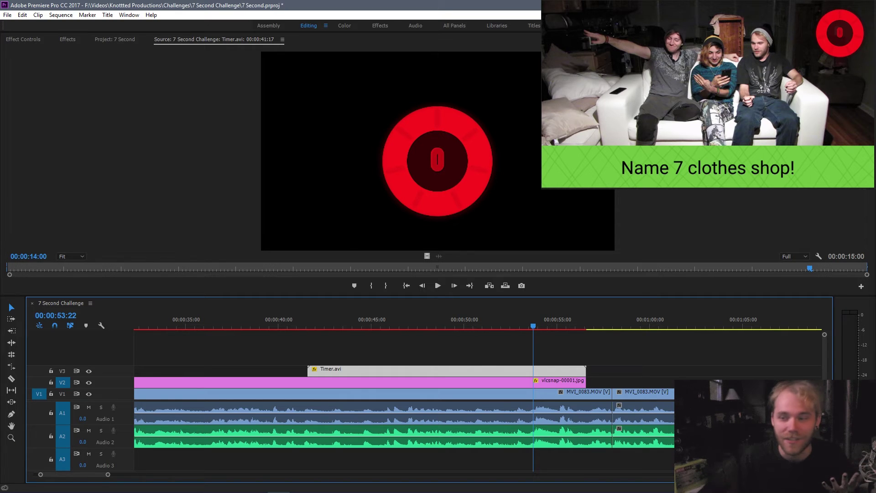
pyautogui.moveTo(522, 325); pyautogui.dragTo(513, 326)
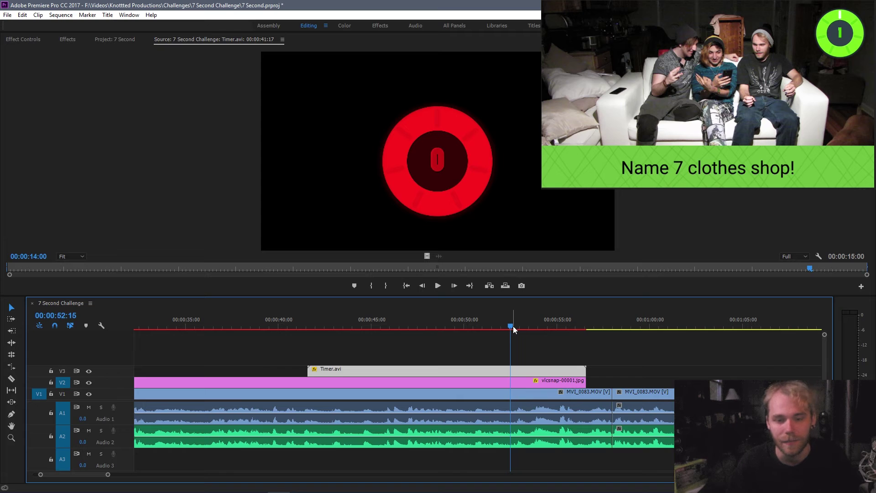
pyautogui.press('space')
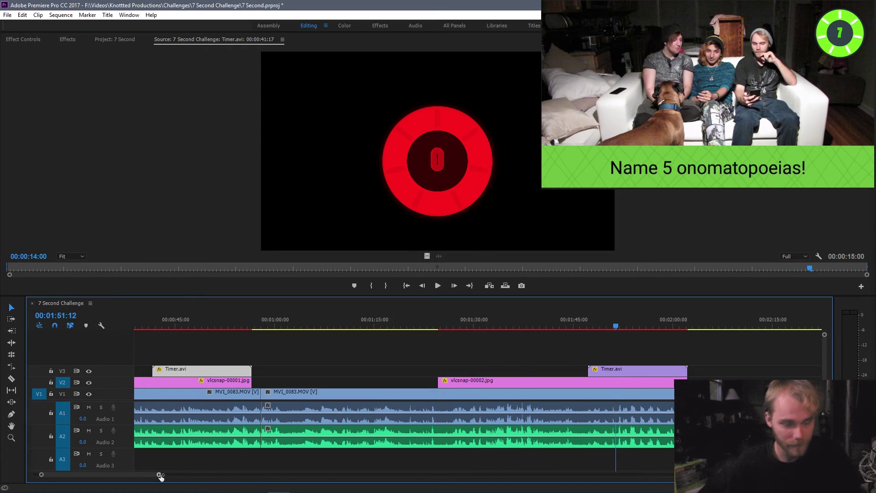
# Return to the start of the sequence, view the project's media list, and show the Timer.avi clip's effect settings.
pyautogui.moveTo(160, 475); pyautogui.dragTo(196, 482)
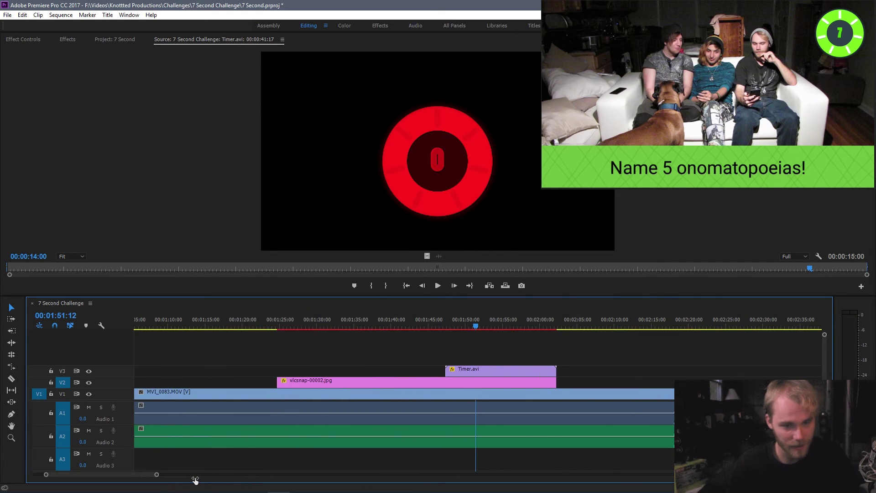
pyautogui.press('Home')
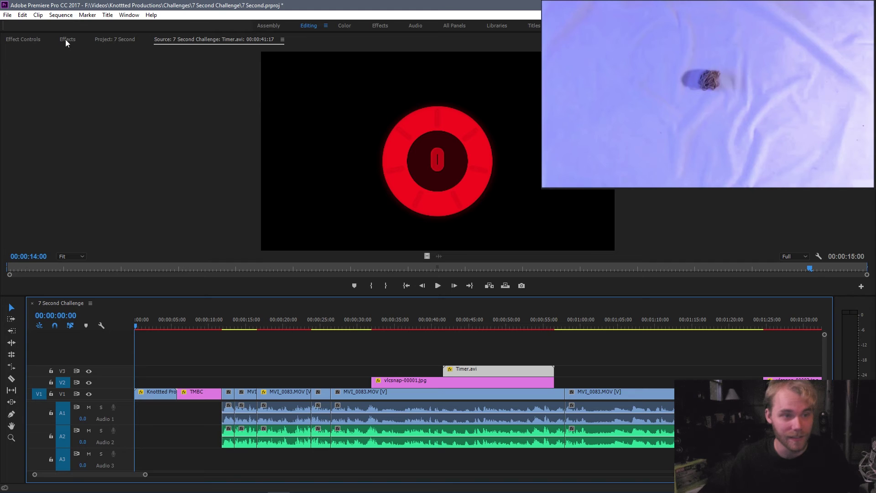
pyautogui.click(100, 39)
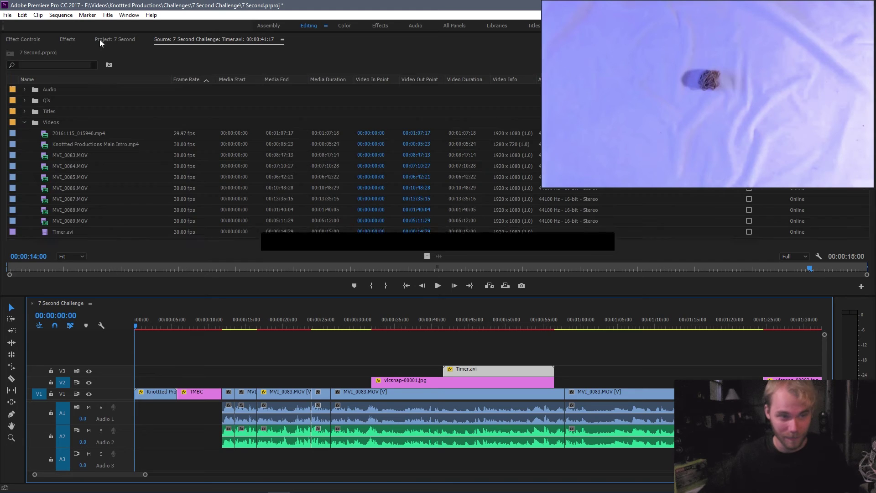
pyautogui.click(31, 40)
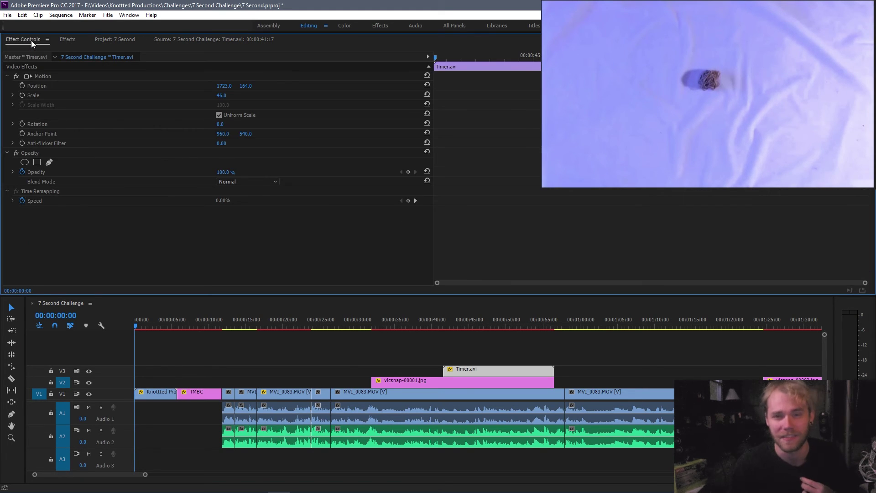